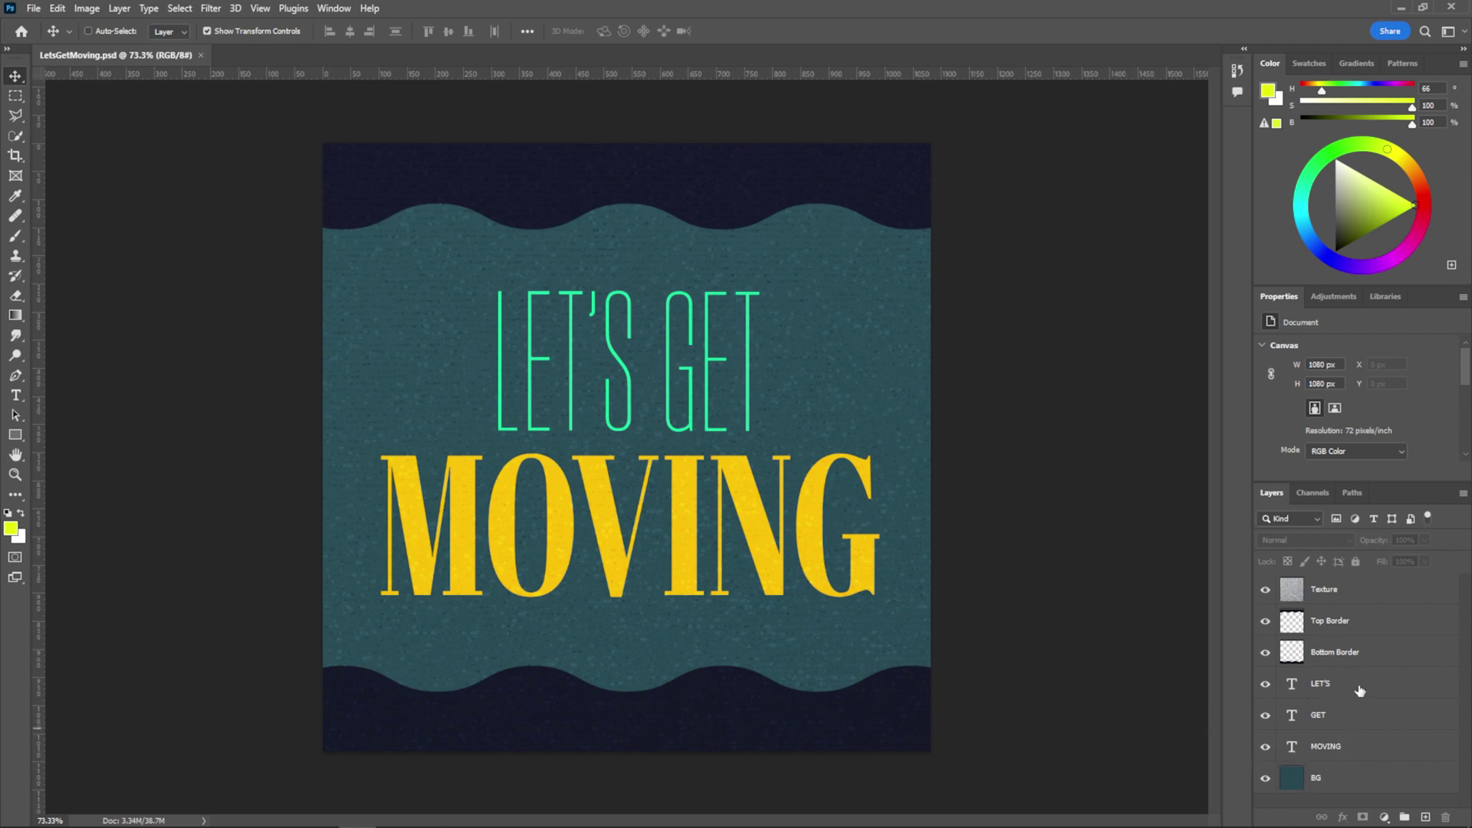
# - Examine the Texture and Bottom Border layers of the LetsGetMoving.psd design
pyautogui.click(1376, 586)
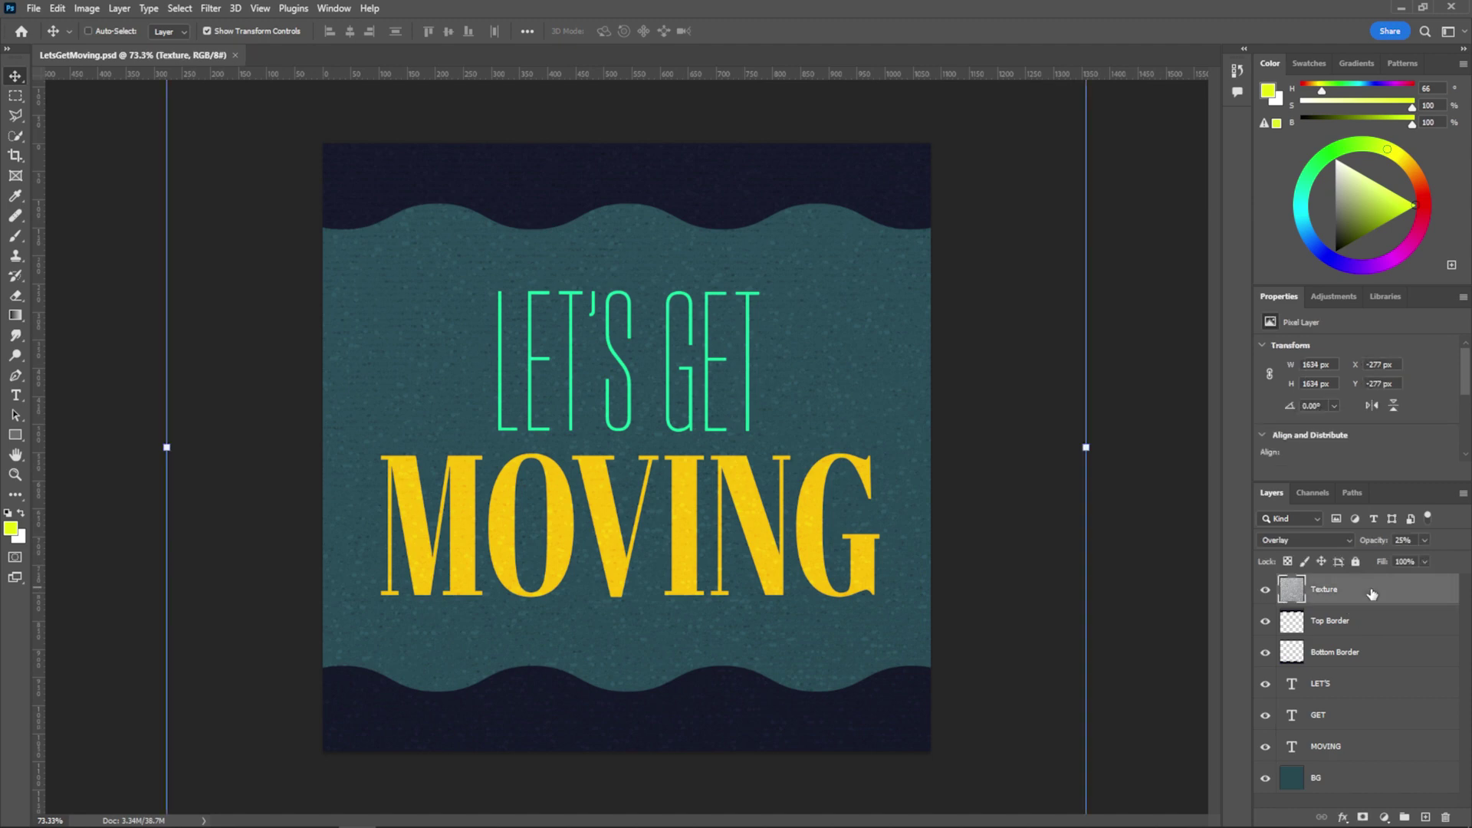
pyautogui.click(1362, 649)
pyautogui.moveTo(1075, 717); pyautogui.dragTo(1168, 705)
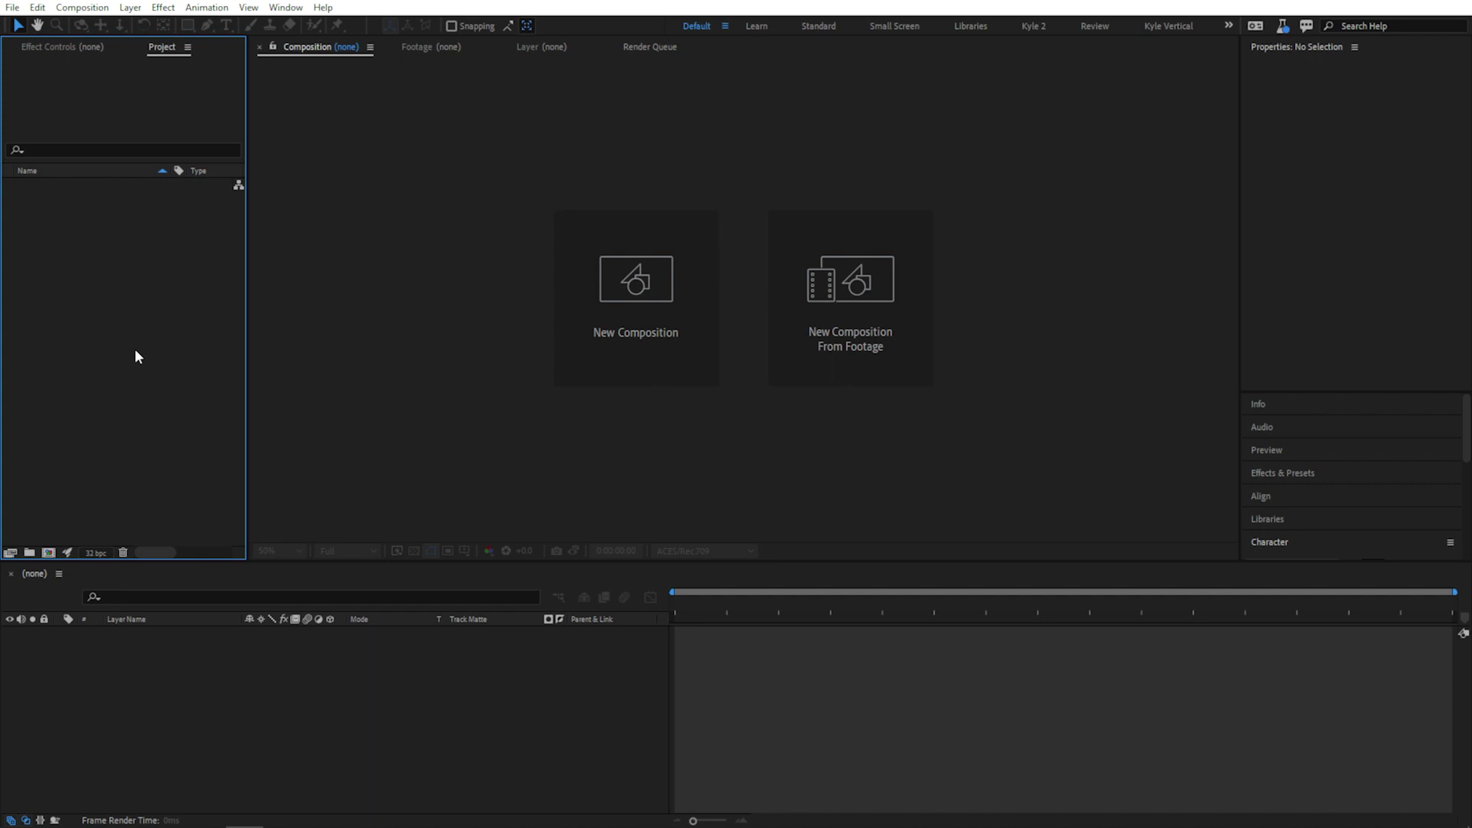
# - Switch to After Effects and import LetsGetMoving.psd as Composition - Retain Layer Sizes with editable layer styles
pyautogui.click(12, 7)
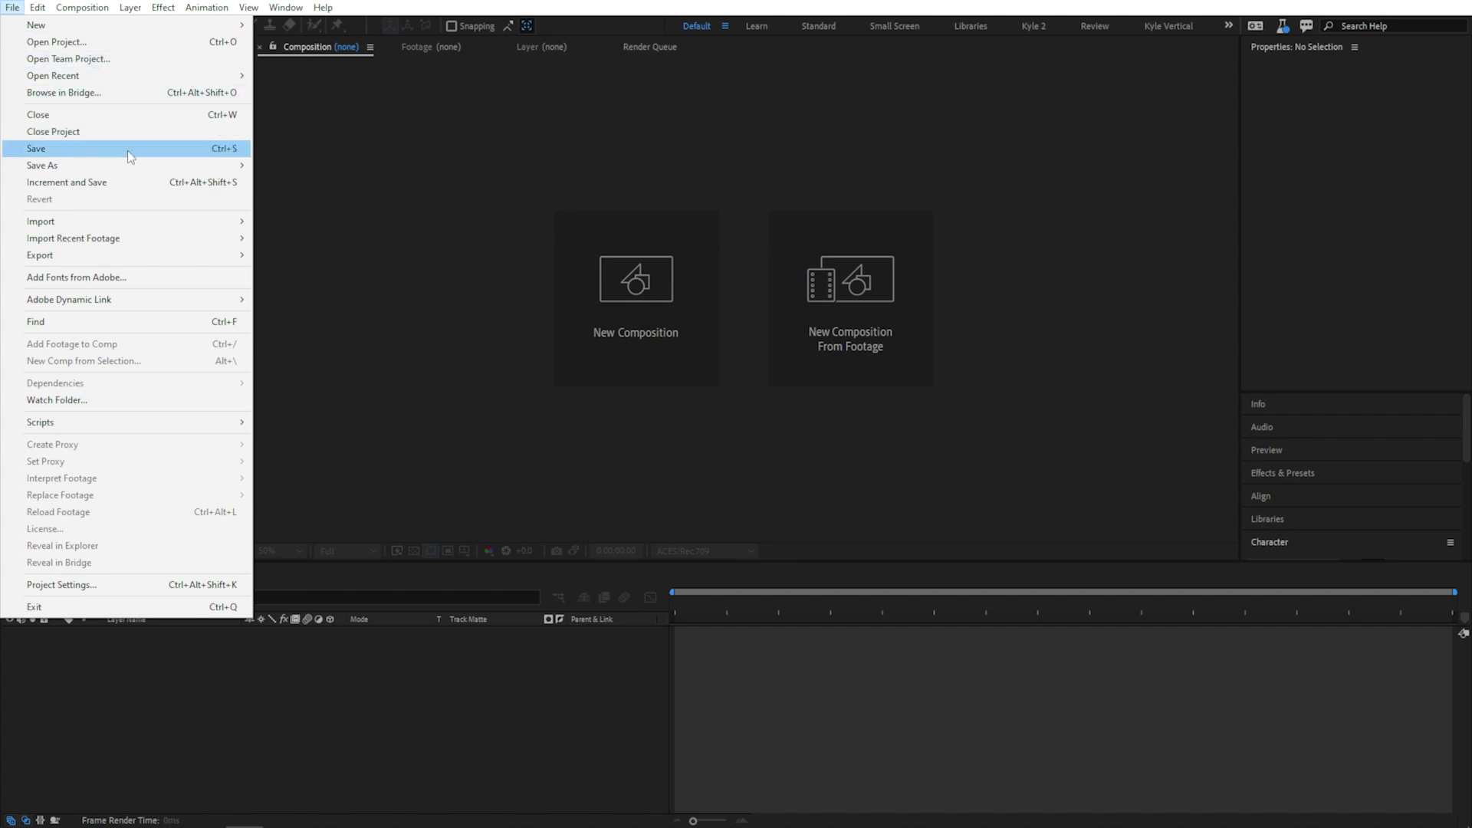
pyautogui.moveTo(201, 222)
pyautogui.click(274, 223)
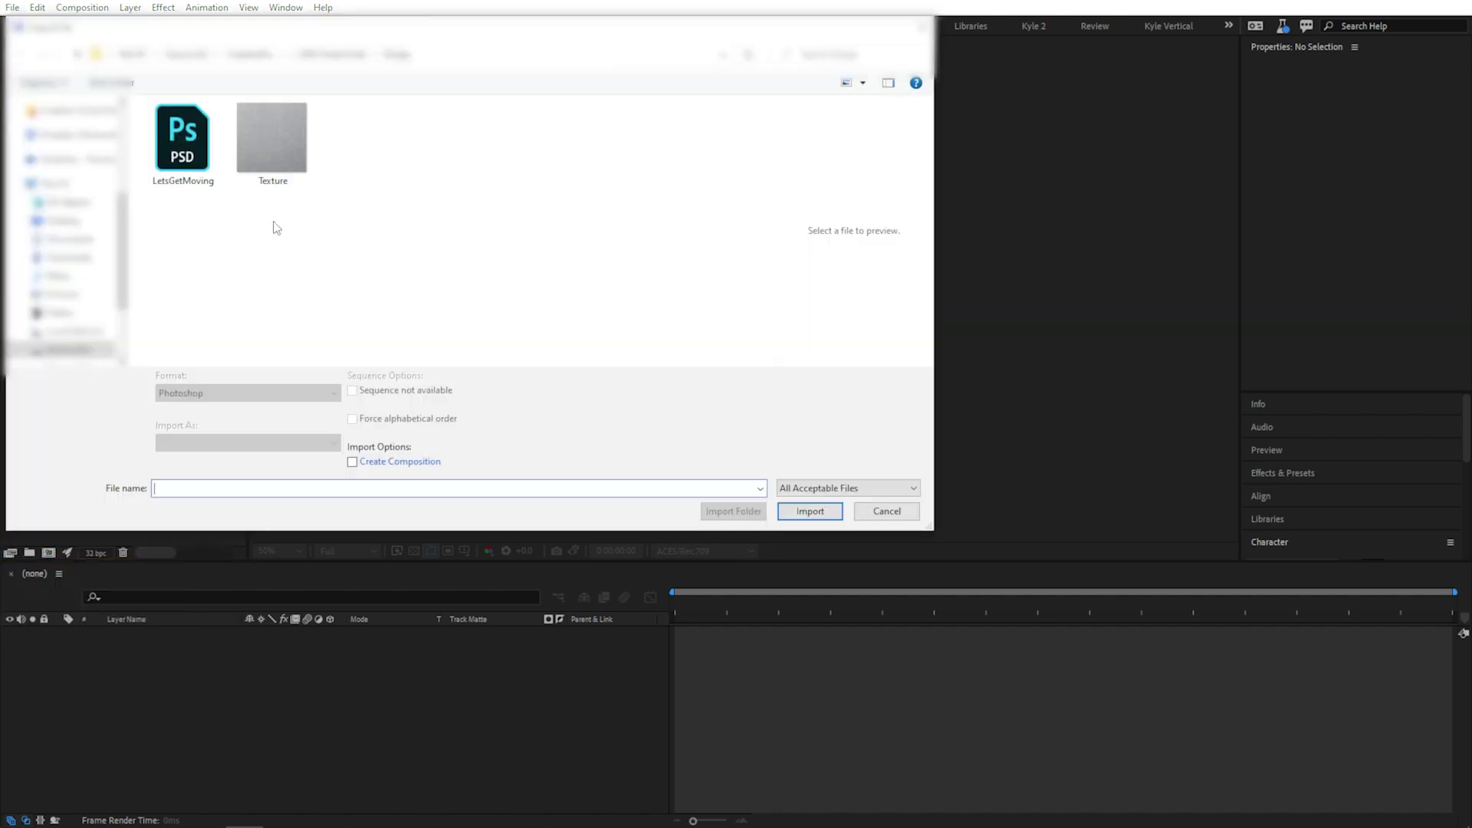
pyautogui.click(215, 160)
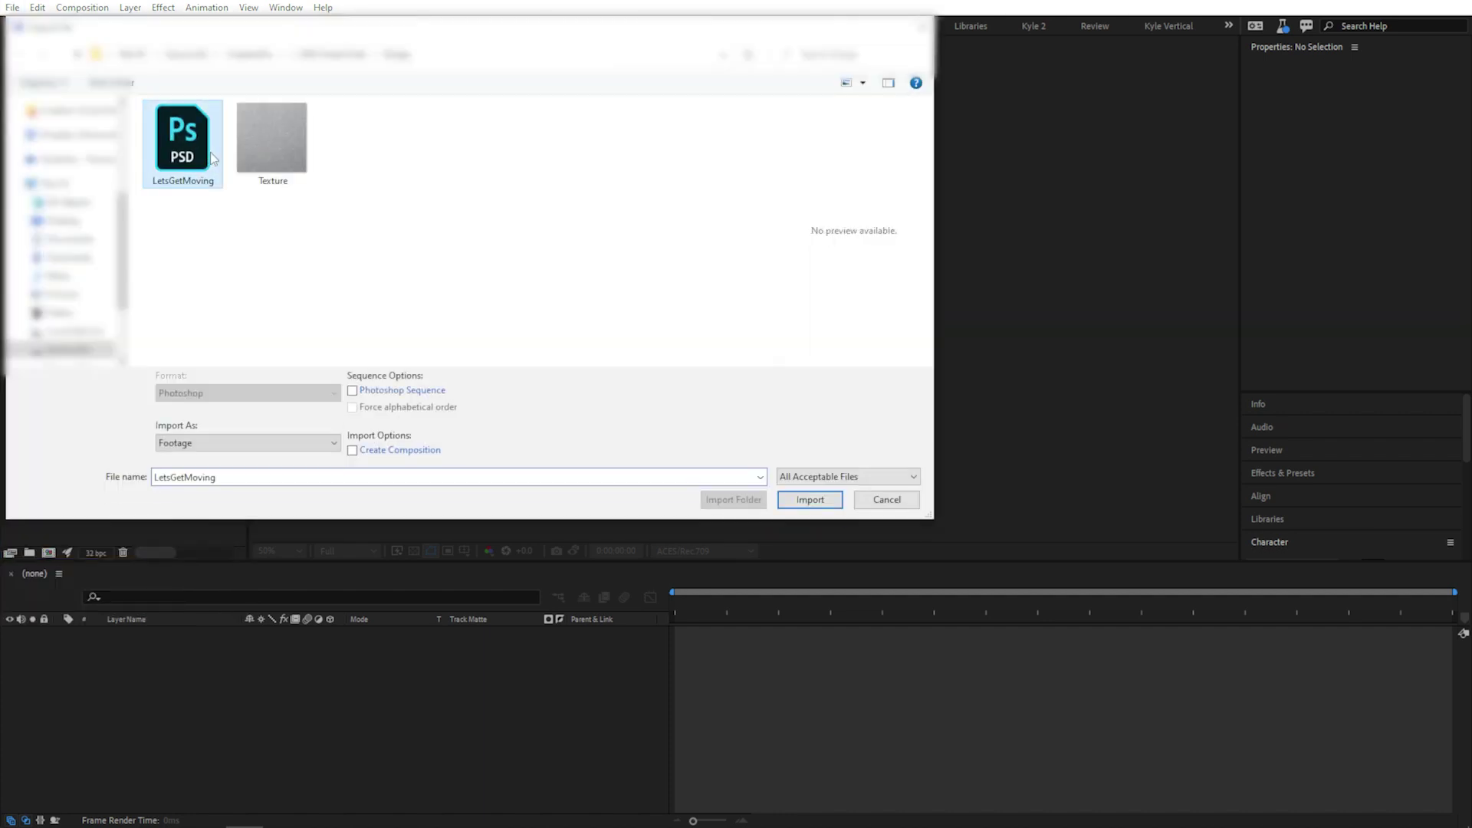
pyautogui.click(835, 497)
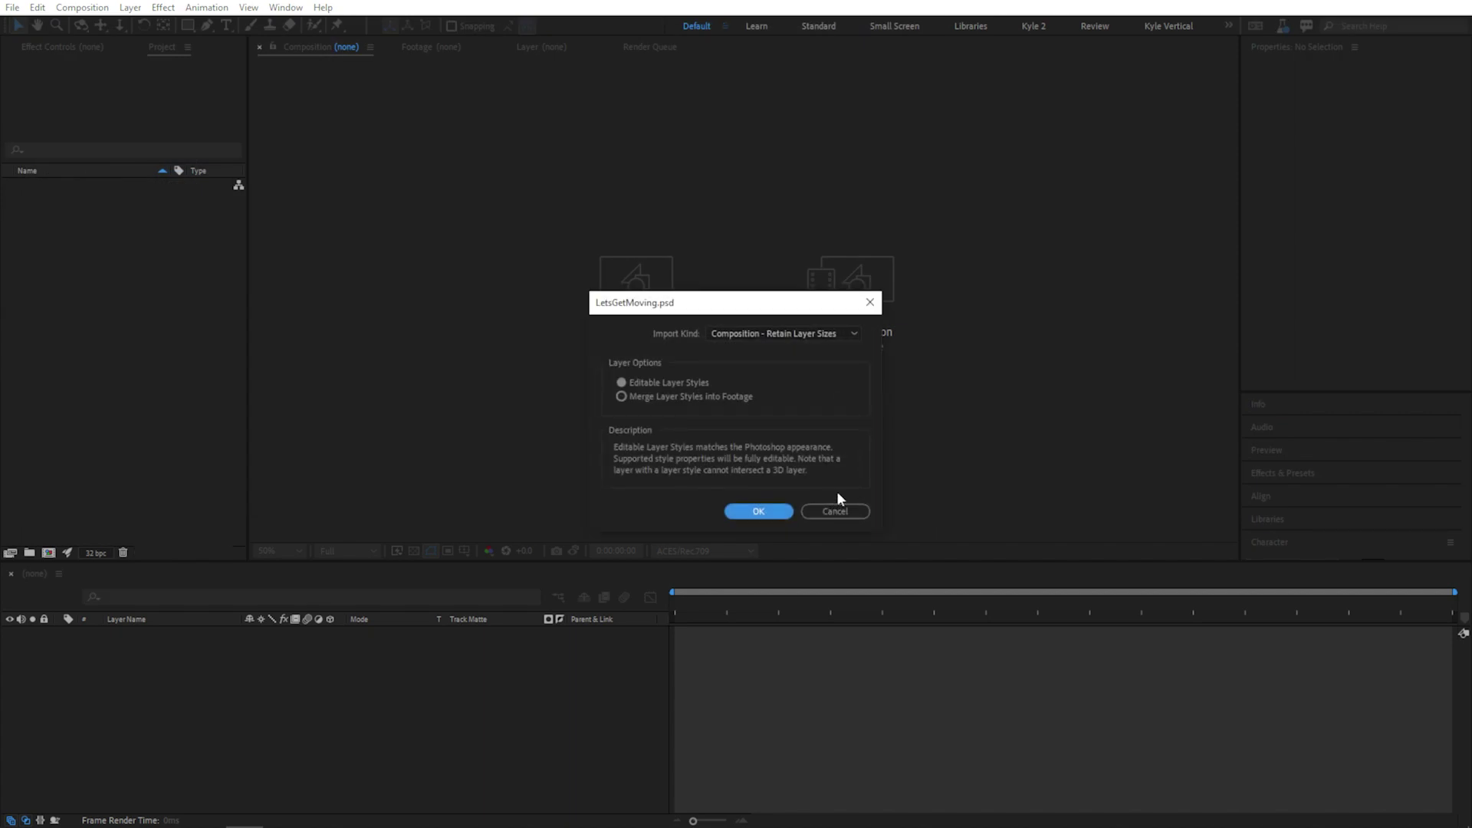
pyautogui.click(843, 333)
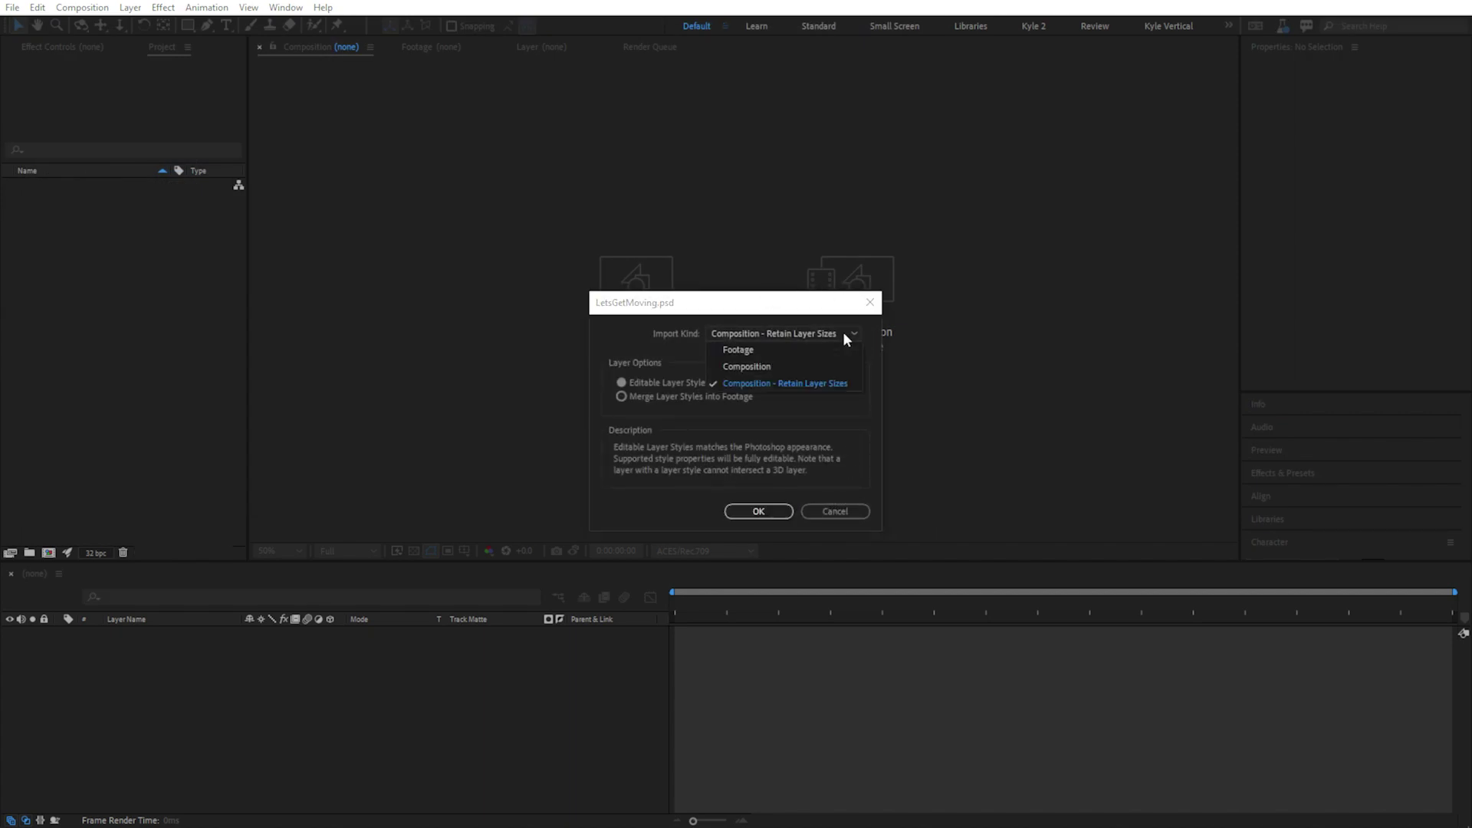
pyautogui.click(848, 383)
pyautogui.click(765, 510)
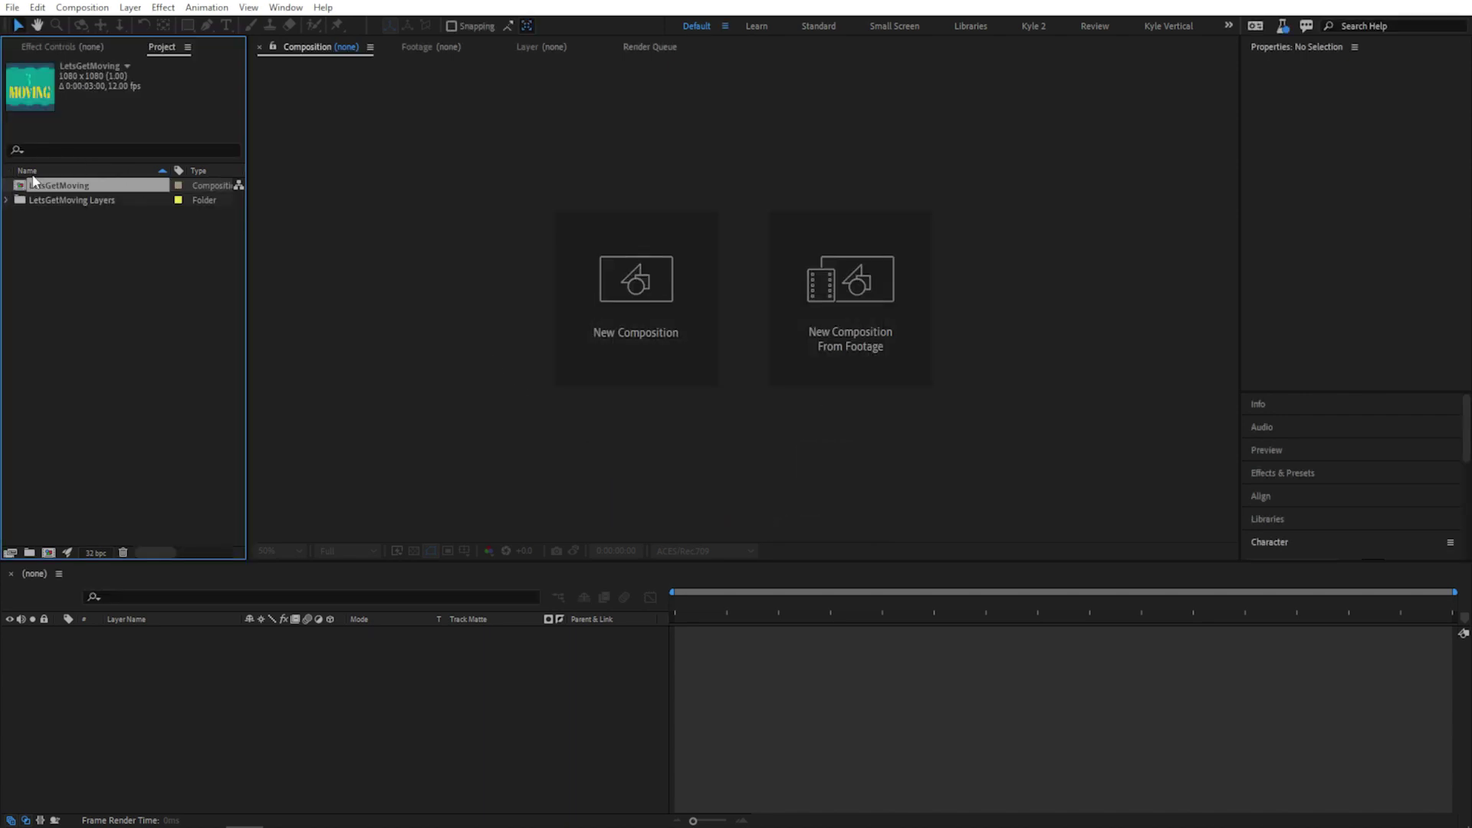
# - Check the contents of the LetsGetMoving Layers folder and open the LetsGetMoving composition
pyautogui.click(7, 201)
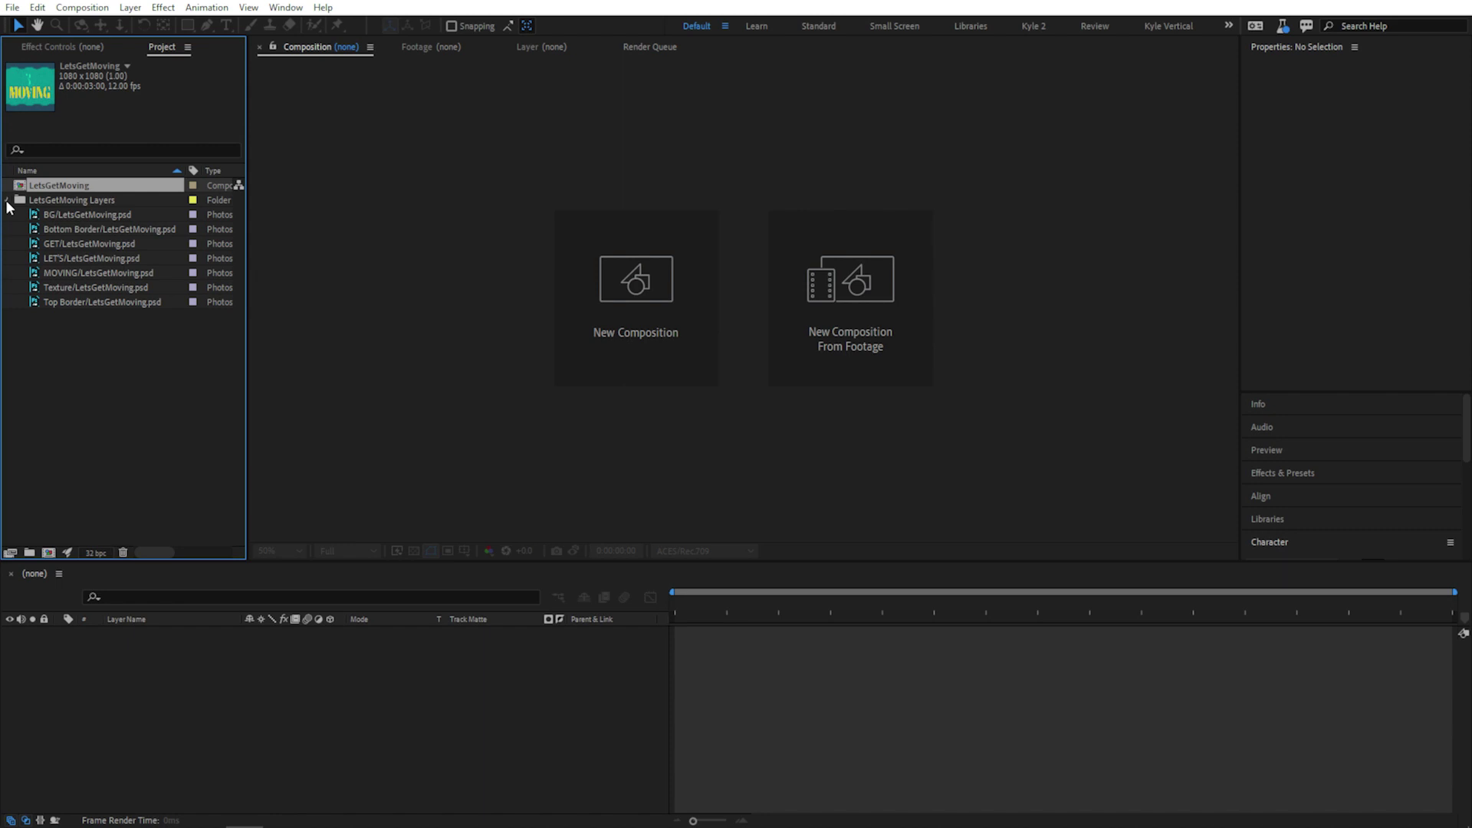
pyautogui.click(7, 200)
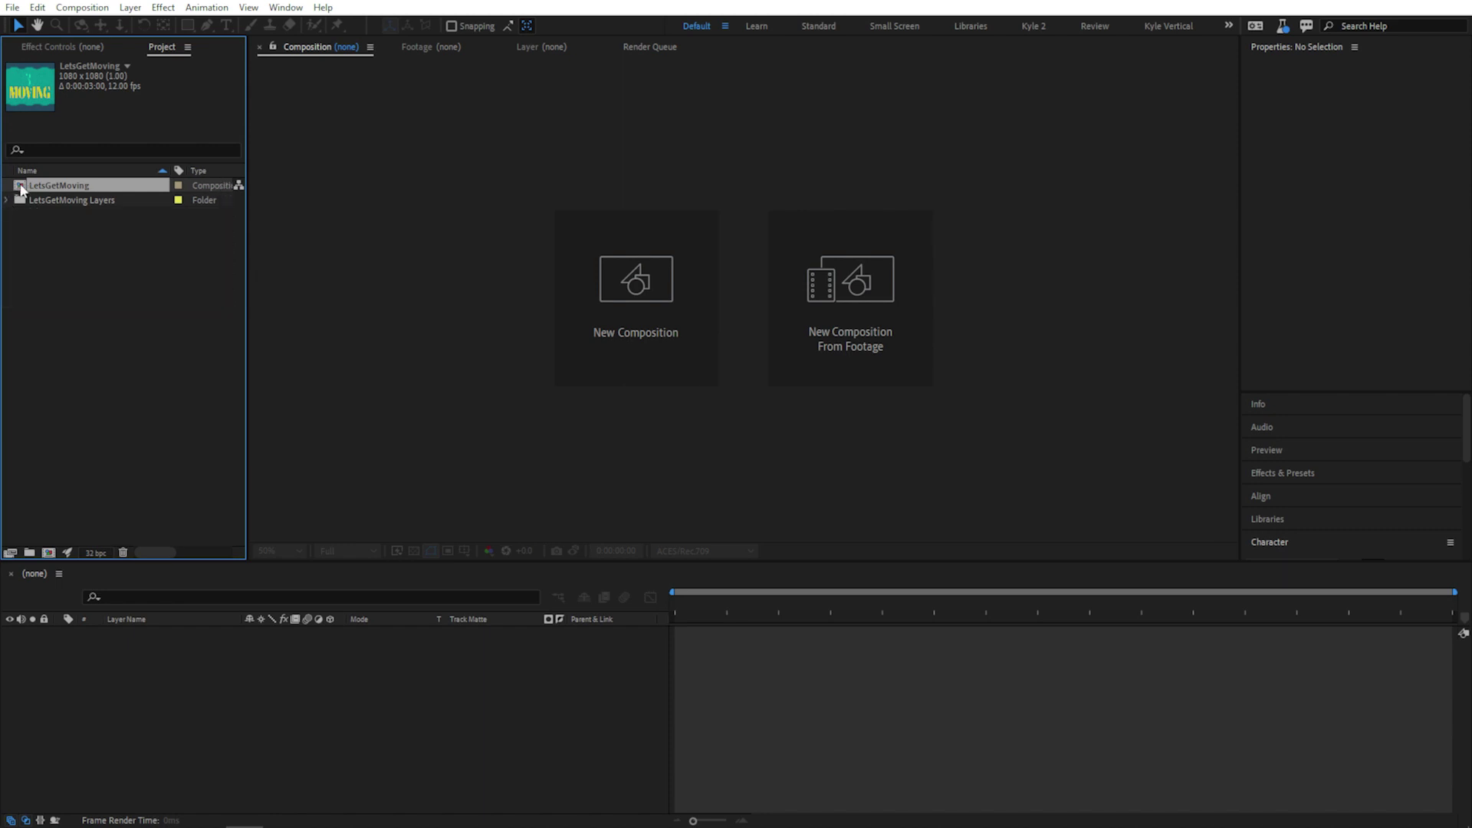
pyautogui.doubleClick(21, 189)
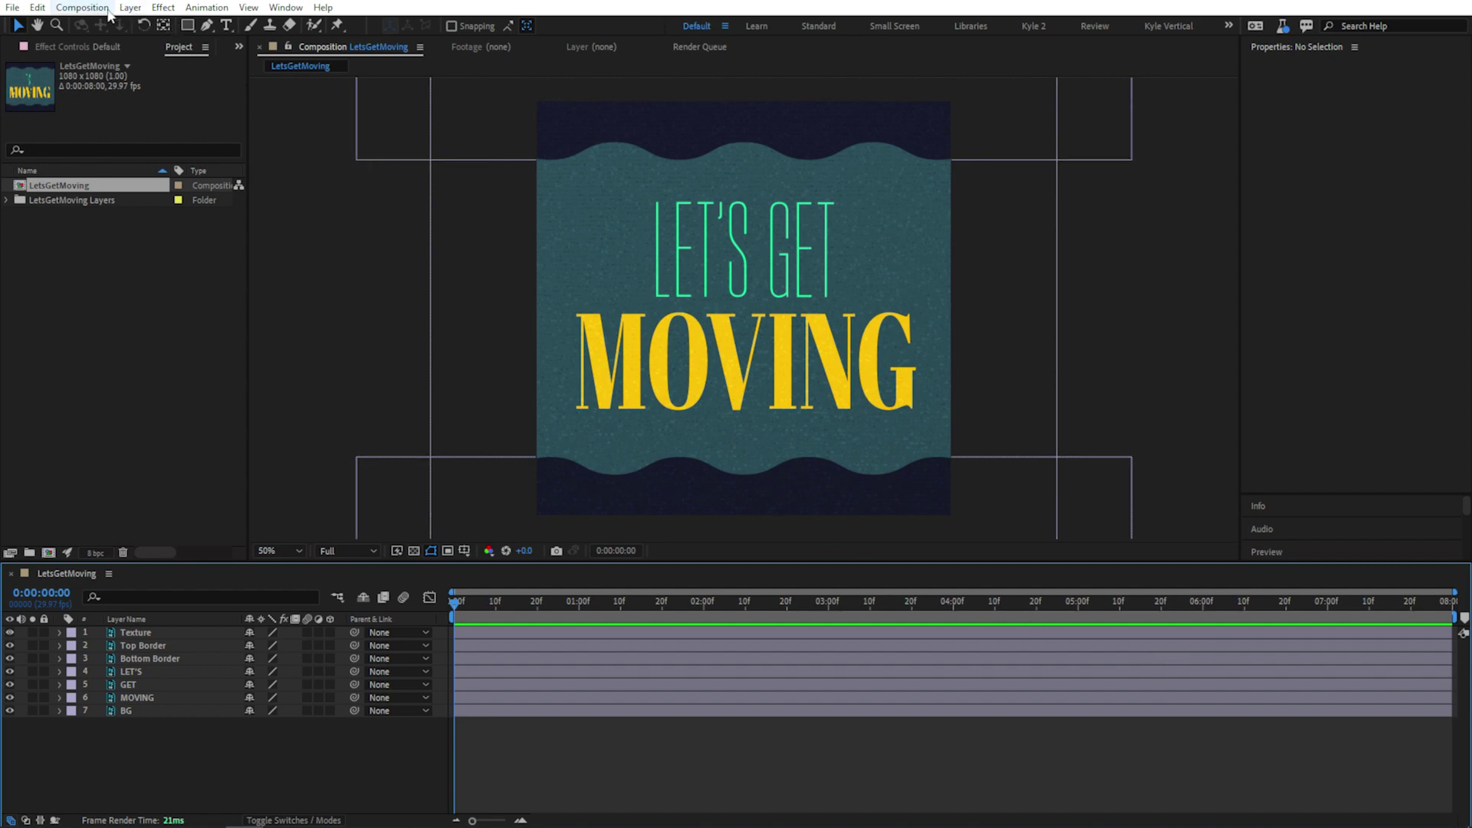
# - Set the composition's frame rate to 12 fps and its duration to 0:00:03:00
pyautogui.click(110, 14)
pyautogui.click(121, 48)
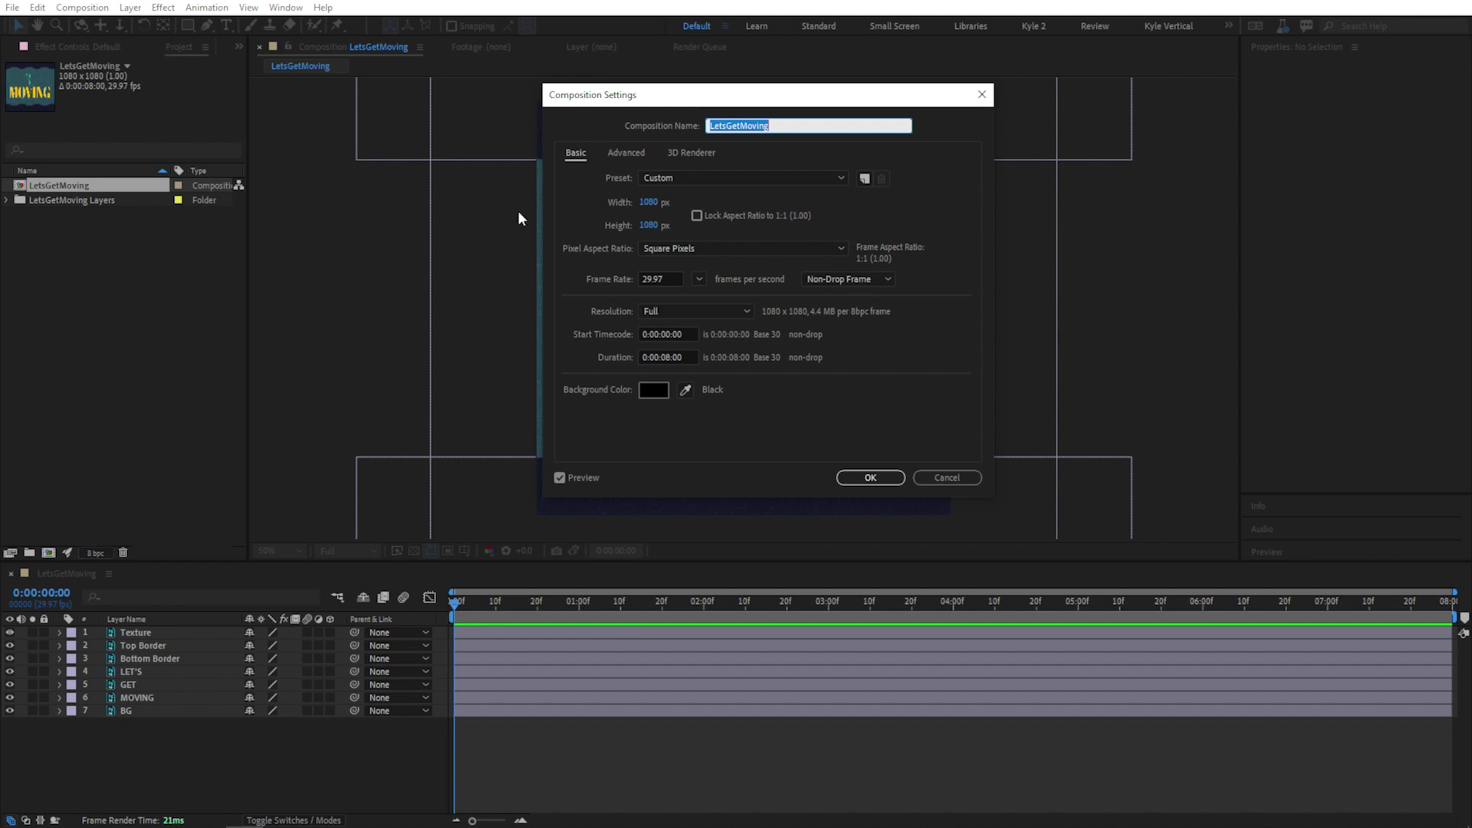
pyautogui.click(699, 280)
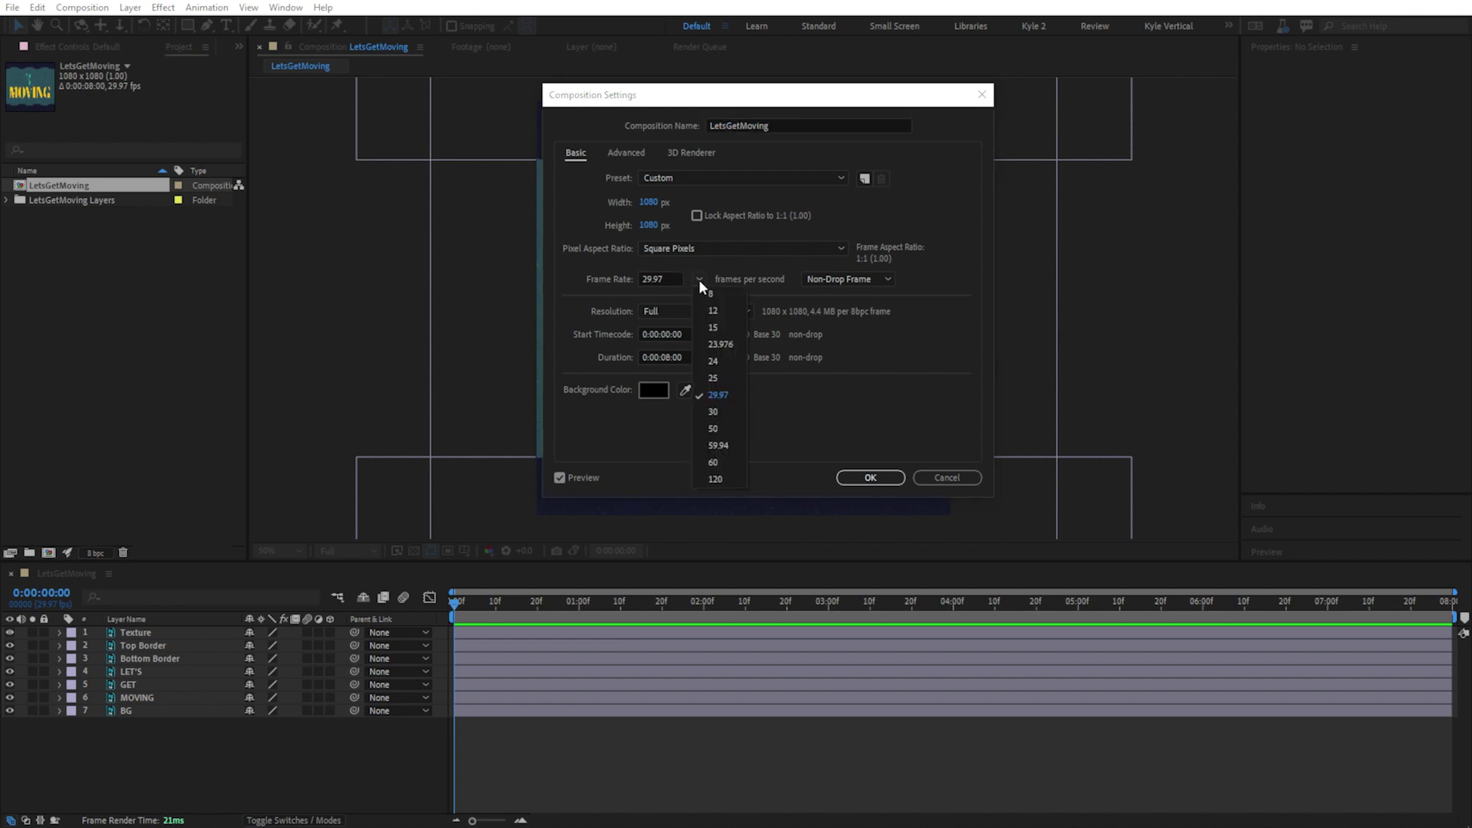
pyautogui.click(729, 311)
pyautogui.click(631, 356)
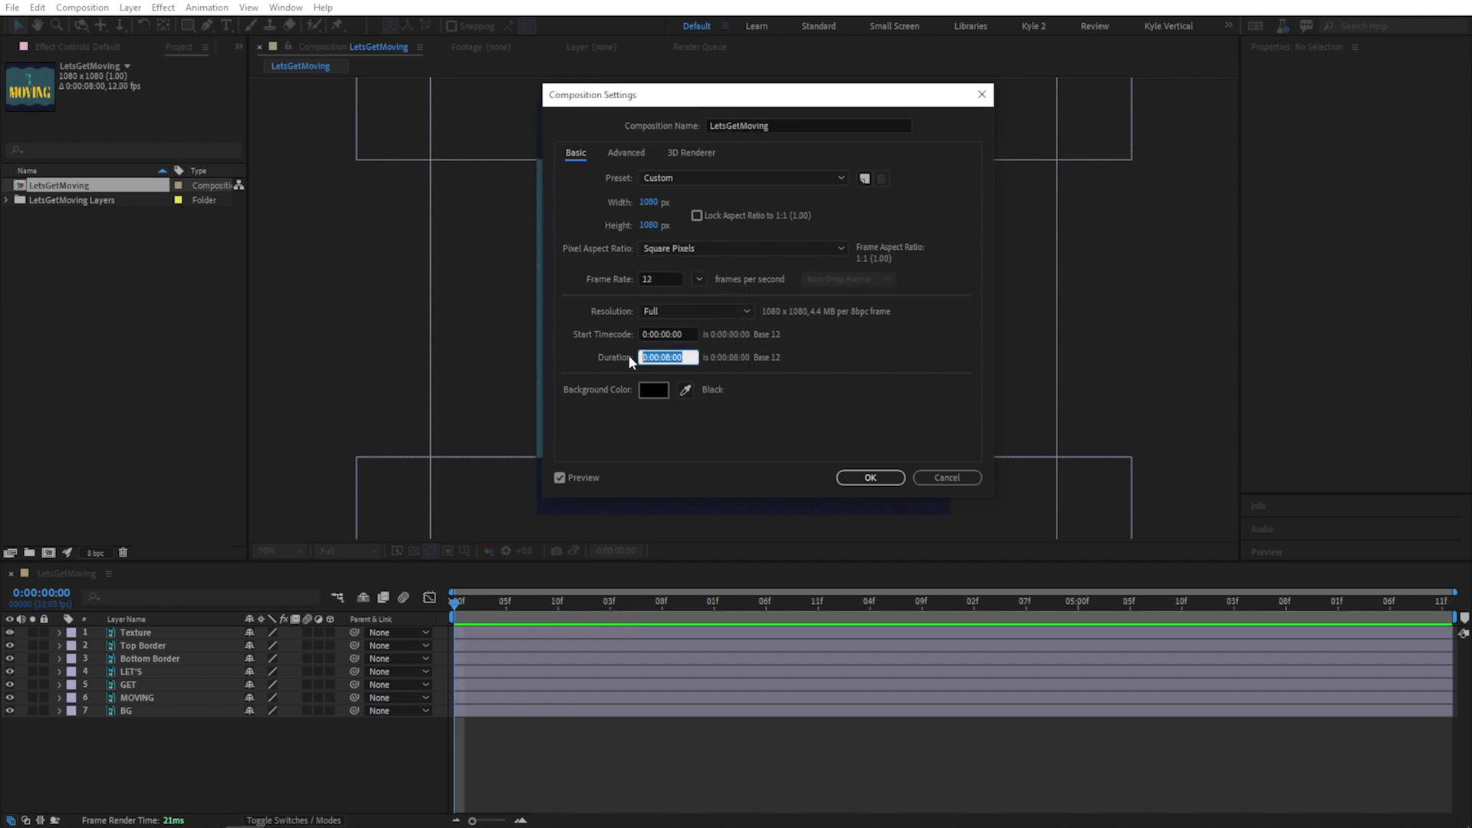
pyautogui.write('300')
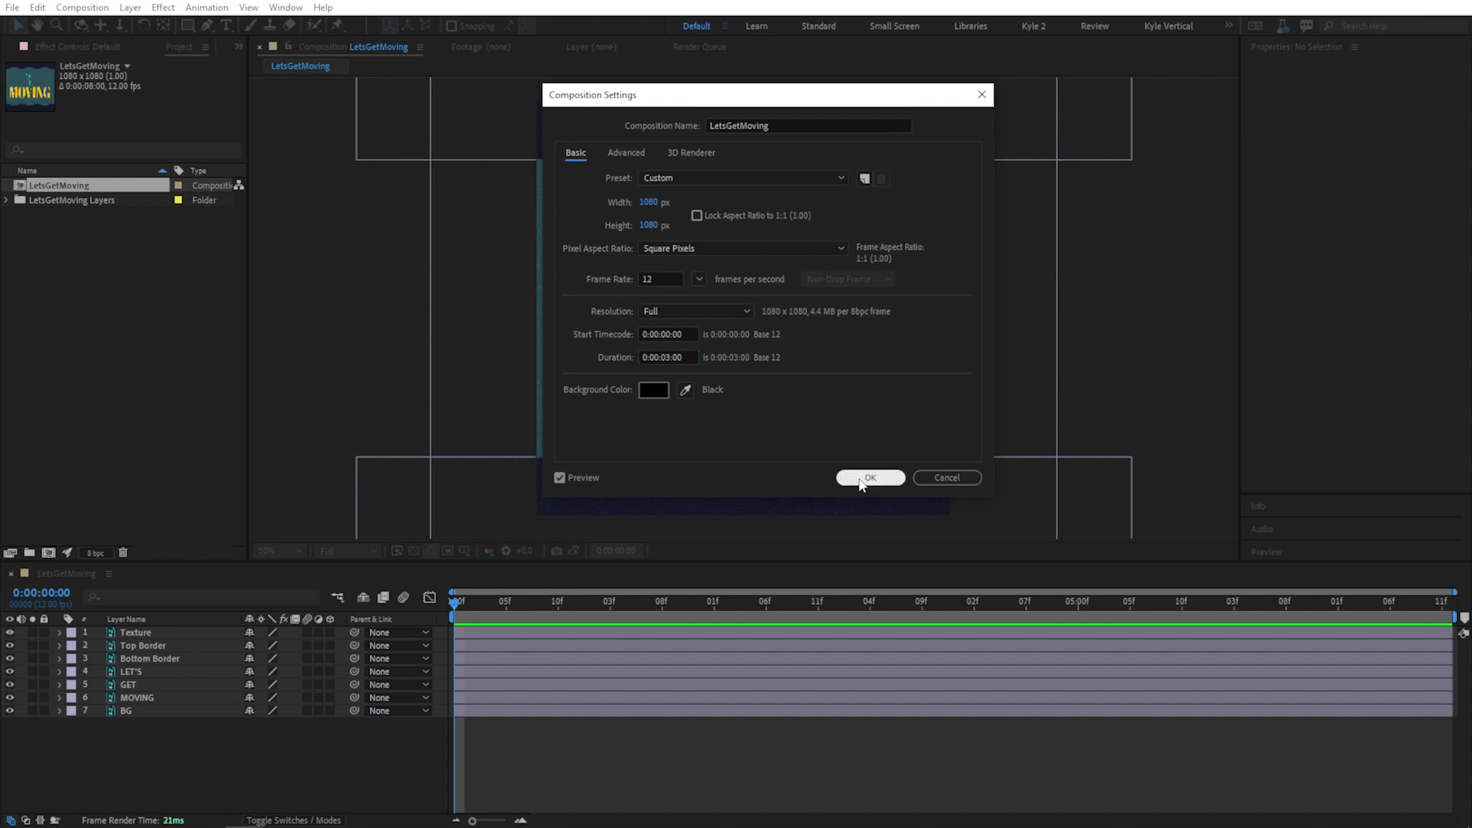
pyautogui.click(869, 477)
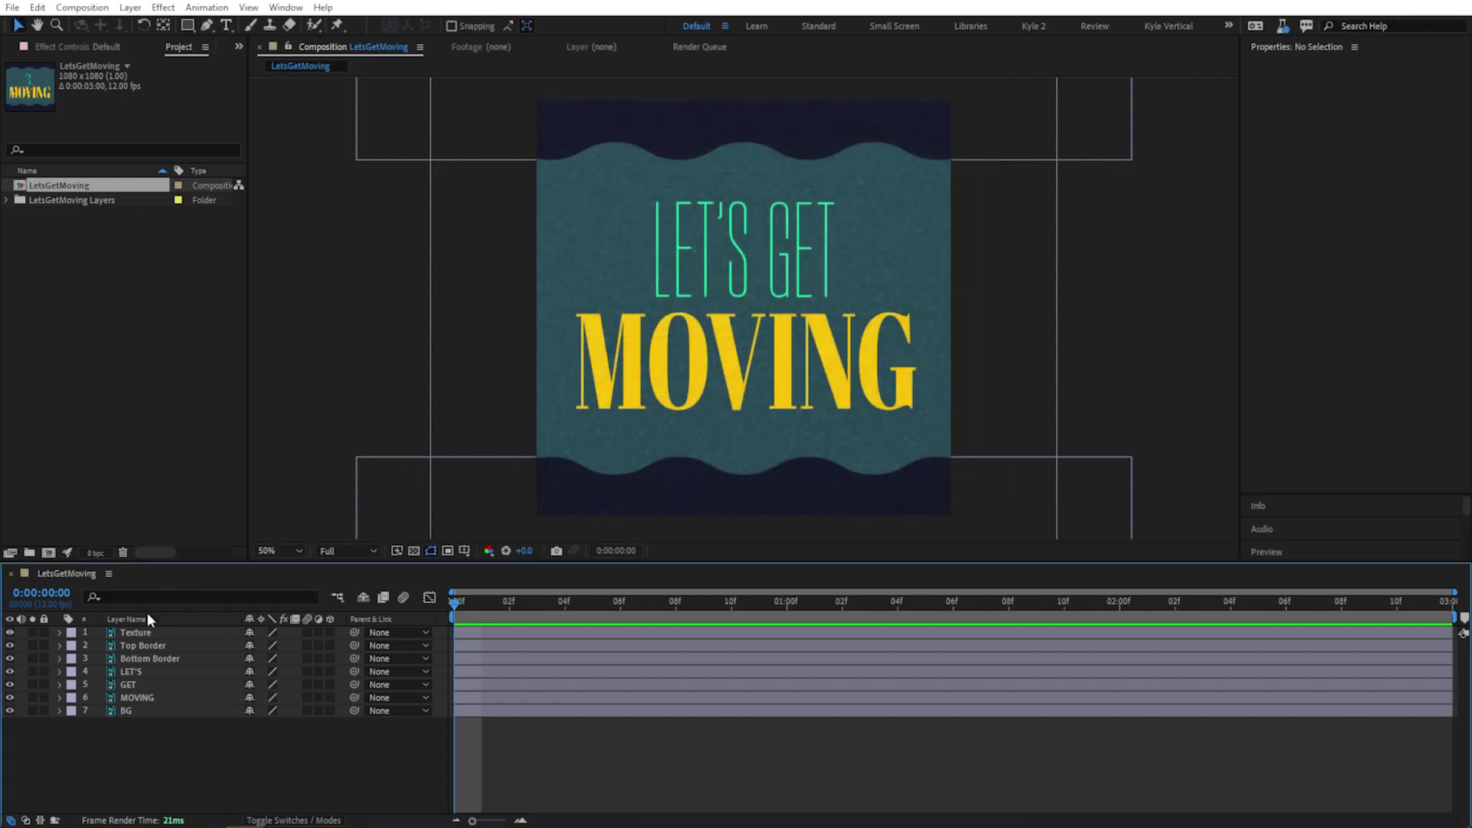
# - Set the label colour of the LET'S and GET layers to Cyan and of the MOVING layer to Yellow
pyautogui.click(131, 673)
pyautogui.click(69, 670)
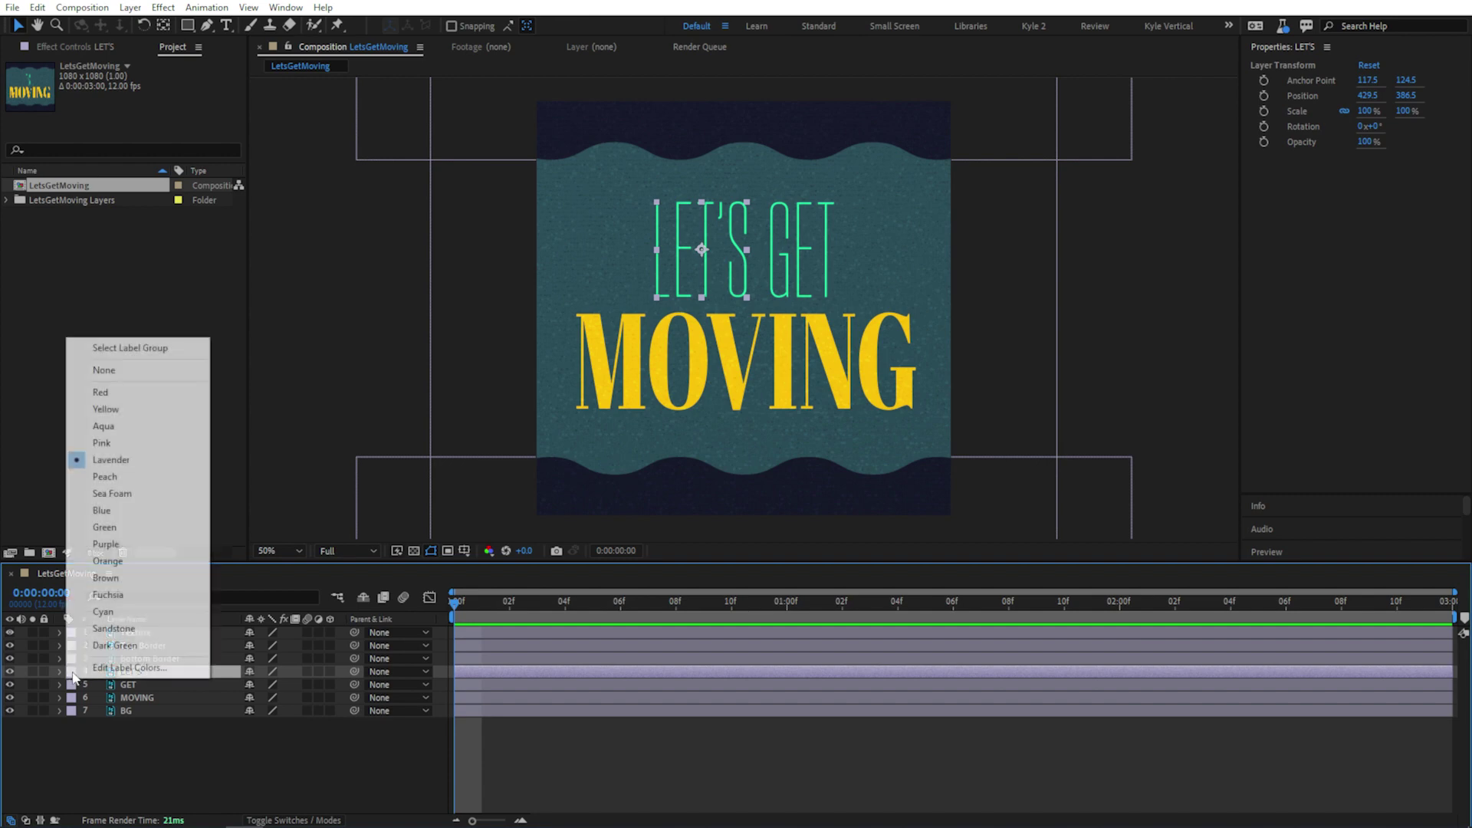
pyautogui.click(126, 615)
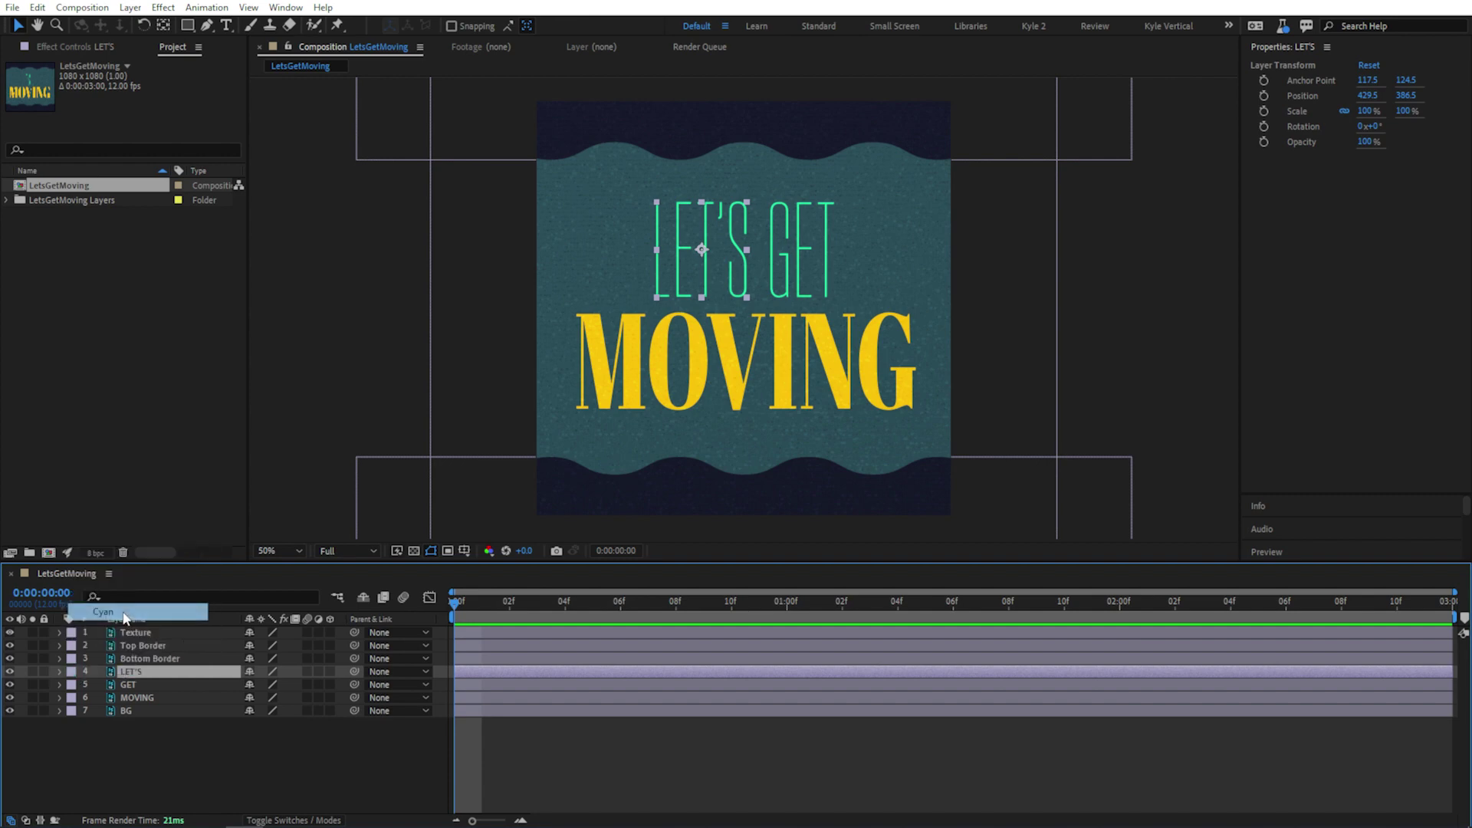
pyautogui.click(72, 698)
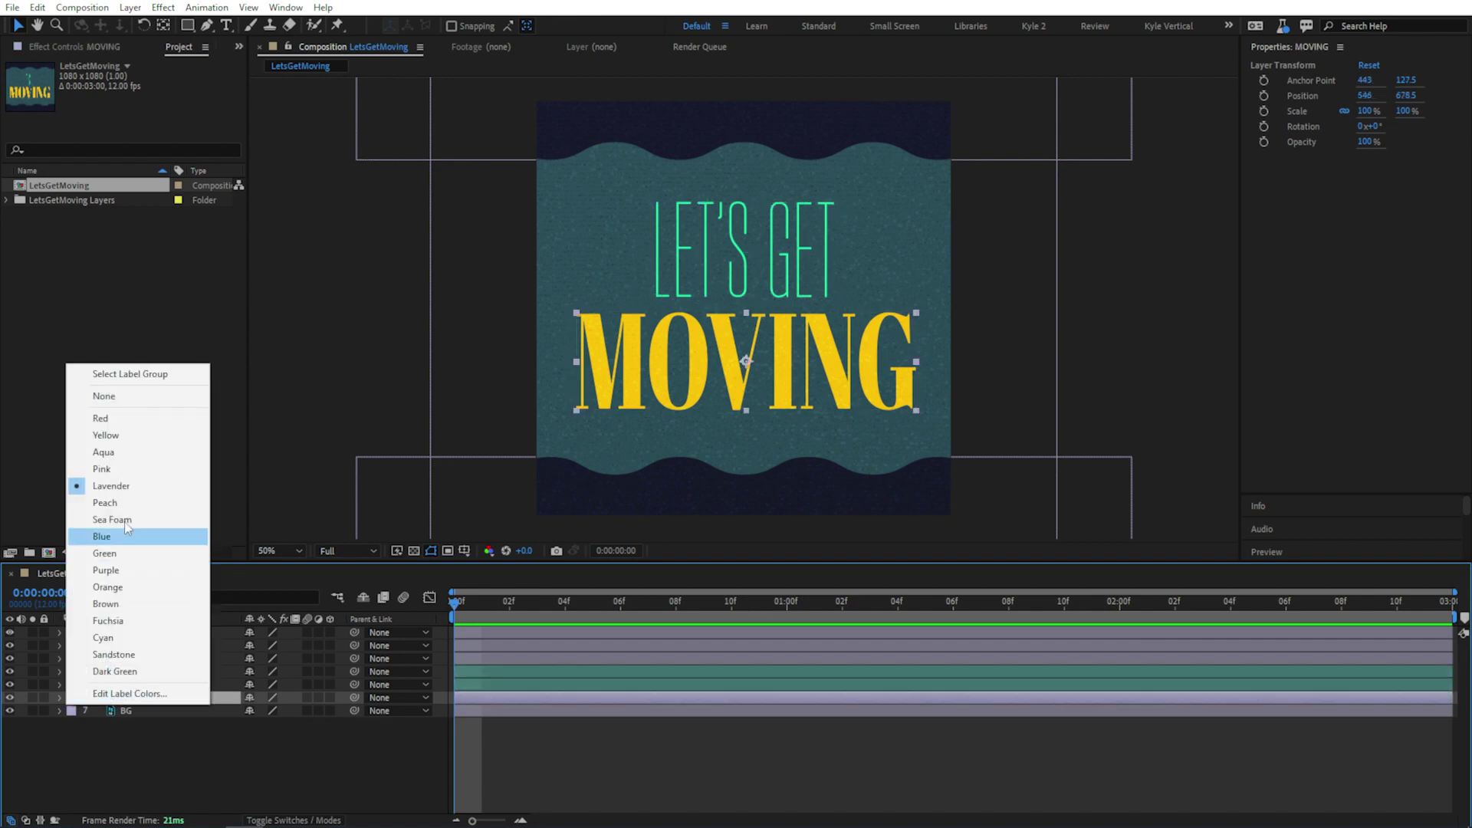
pyautogui.click(115, 436)
# - Set the BG layer's label to Dark Green and the Top Border and Bottom Border labels to Blue
pyautogui.click(71, 710)
pyautogui.click(112, 684)
pyautogui.click(142, 646)
pyautogui.keyDown('shift'); pyautogui.click(143, 659); pyautogui.keyUp('shift')
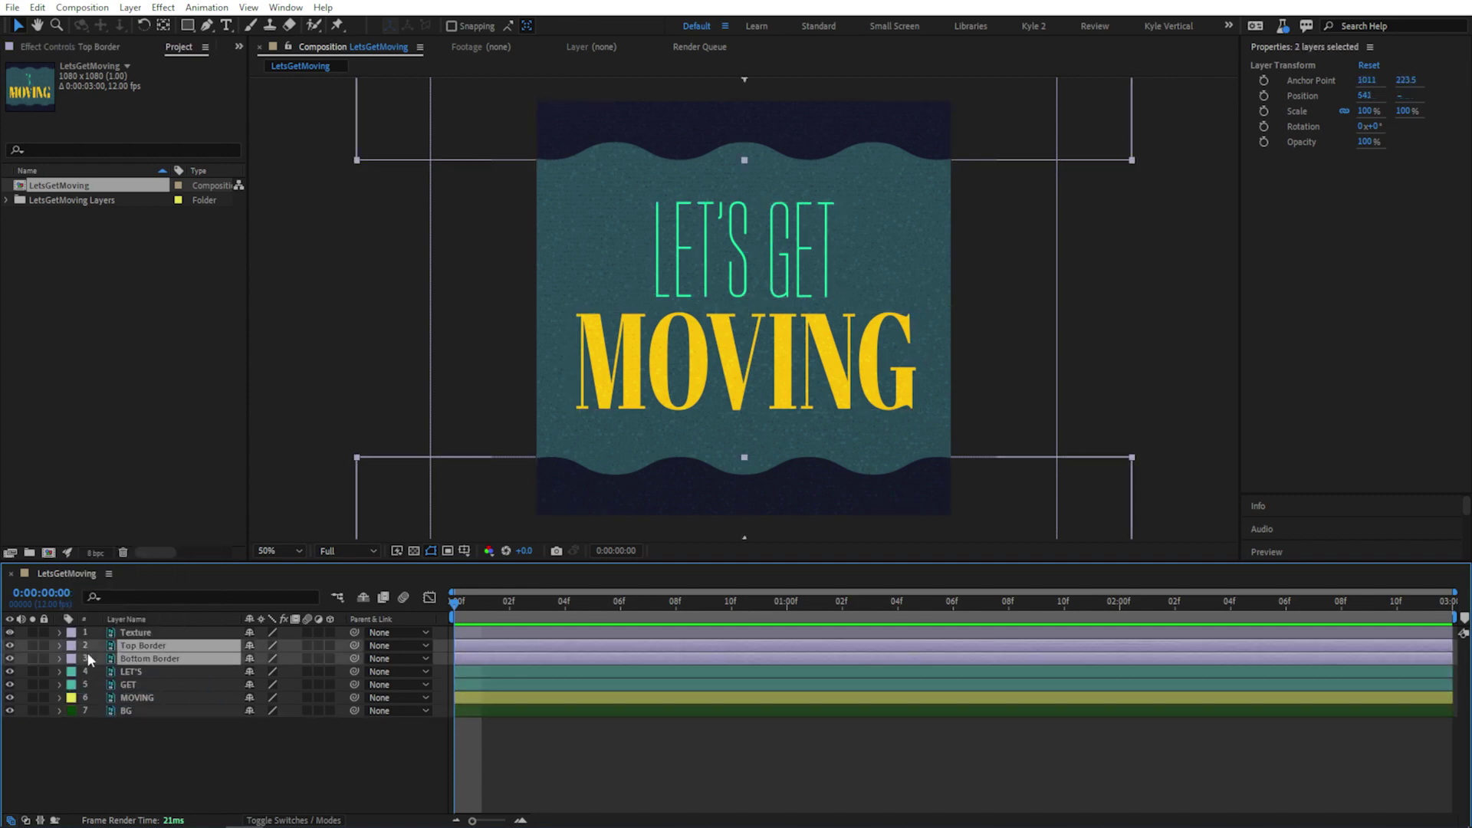
pyautogui.click(72, 658)
pyautogui.click(123, 498)
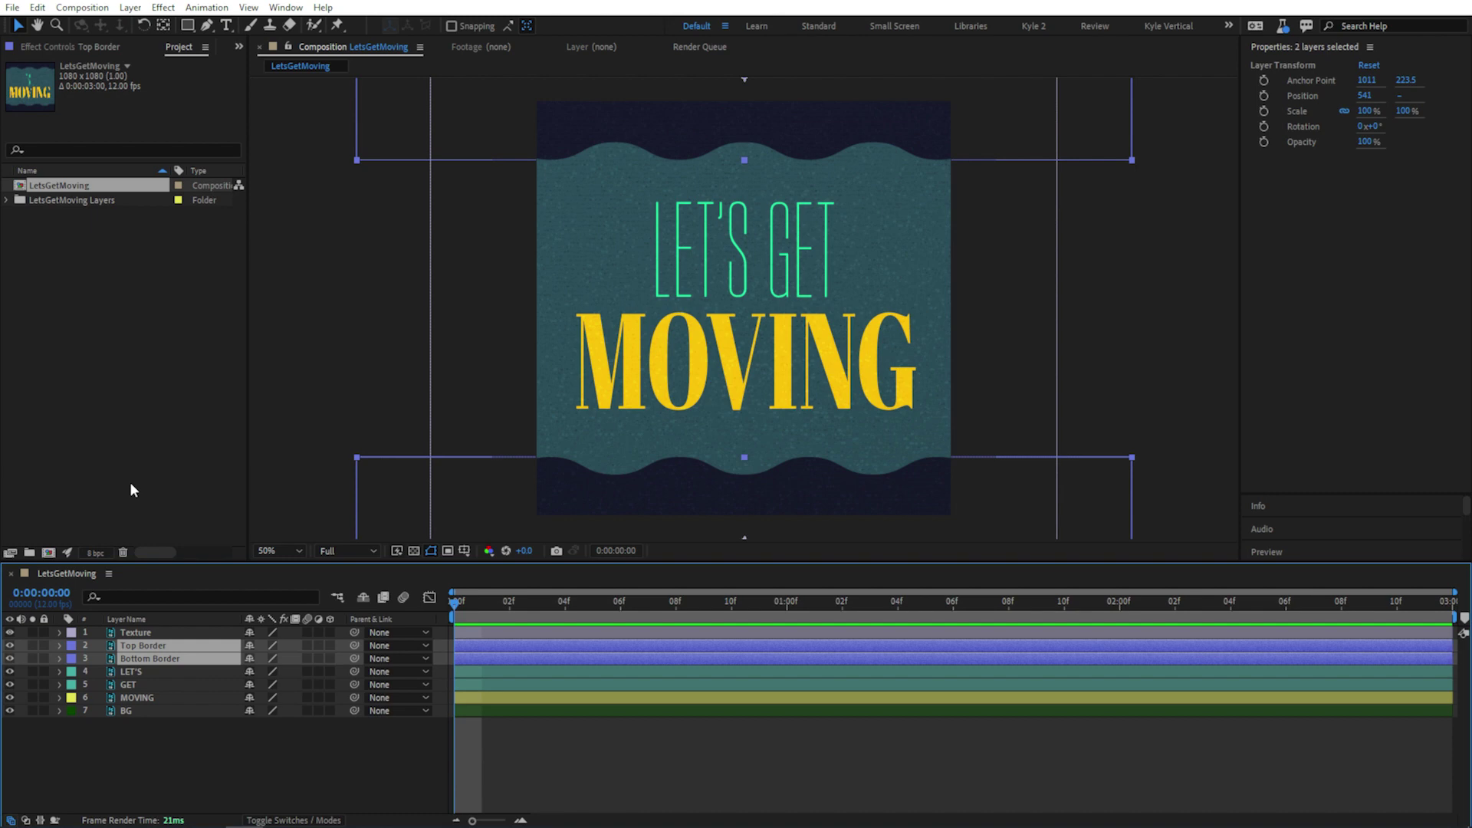
# - Lock the Texture layer
pyautogui.click(152, 634)
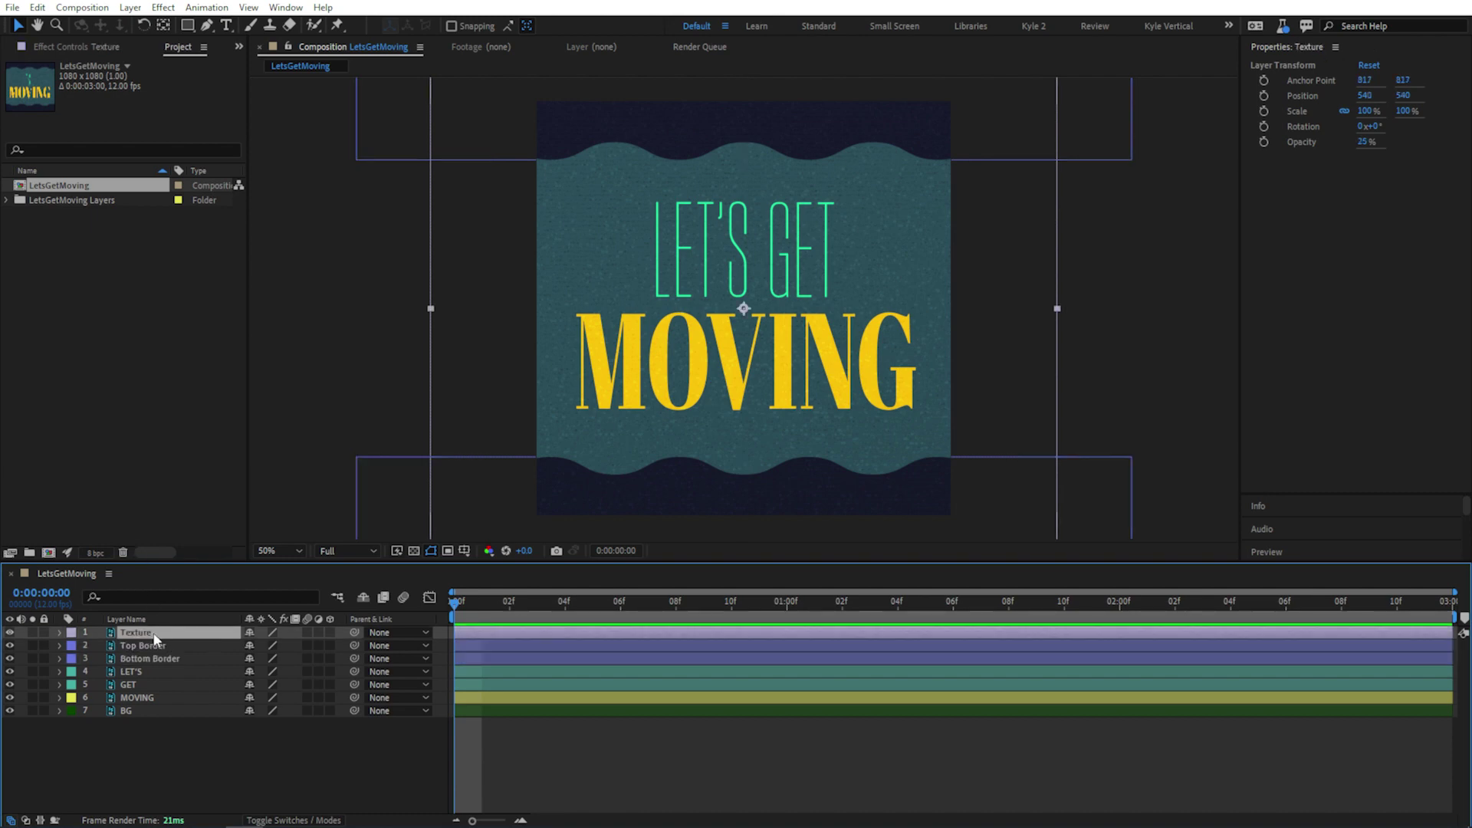
pyautogui.click(44, 632)
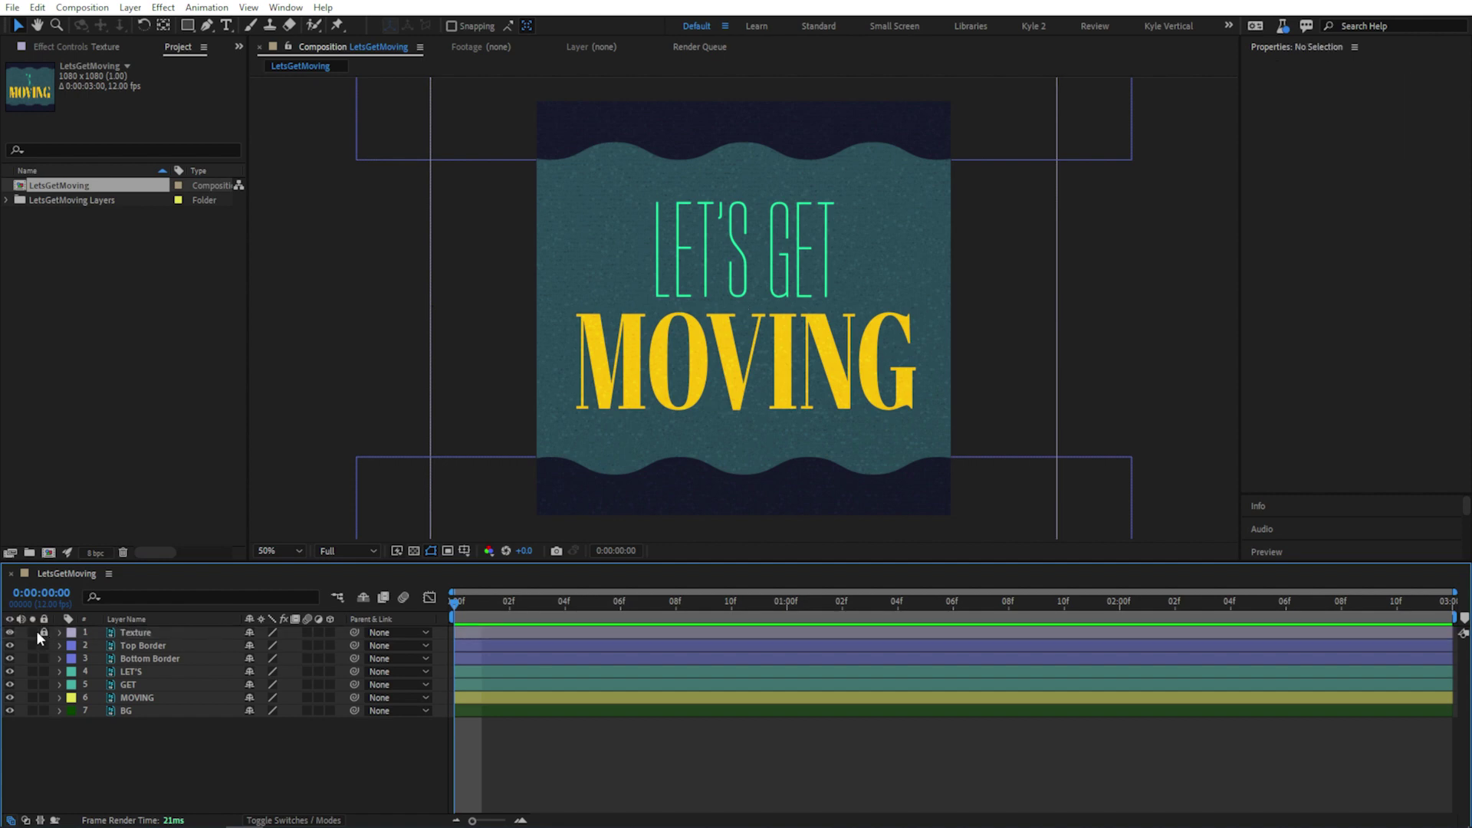
# - Add a Position keyframe to the MOVING layer at 0:00:00:08, keeping its original scale and placement
pyautogui.click(150, 698)
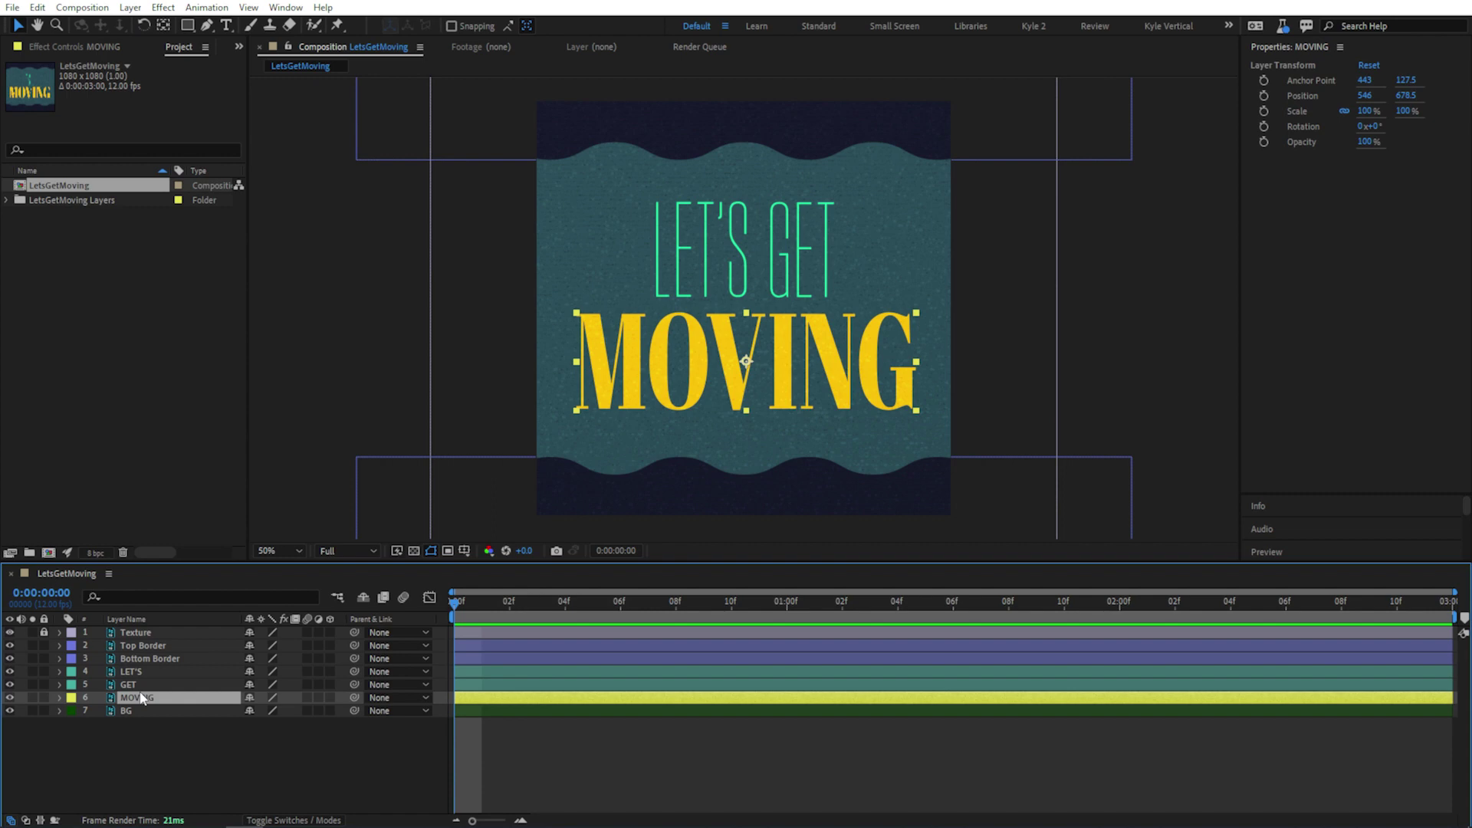
pyautogui.moveTo(455, 602); pyautogui.dragTo(676, 606)
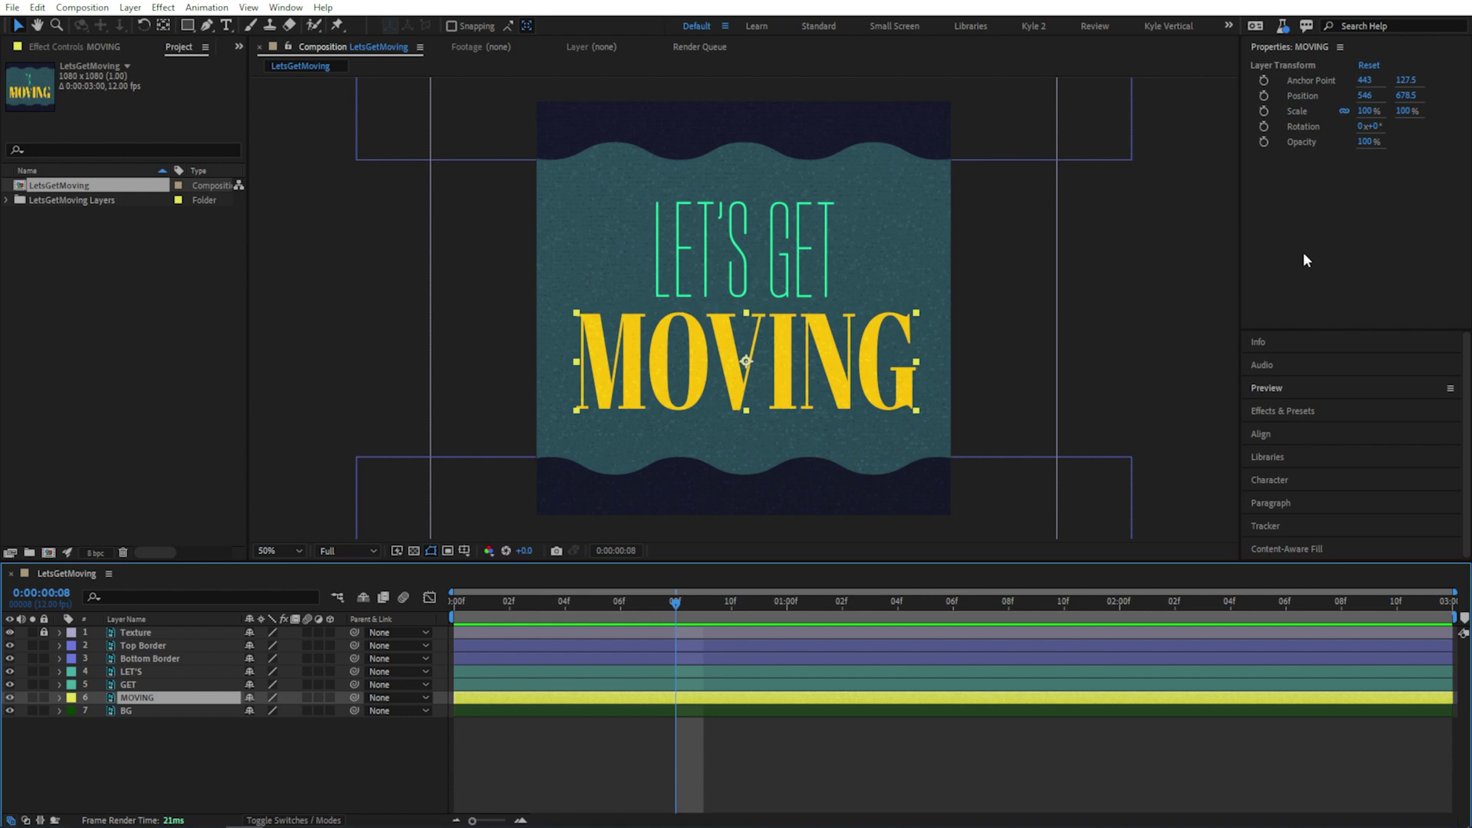
pyautogui.moveTo(1369, 110); pyautogui.dragTo(1334, 115)
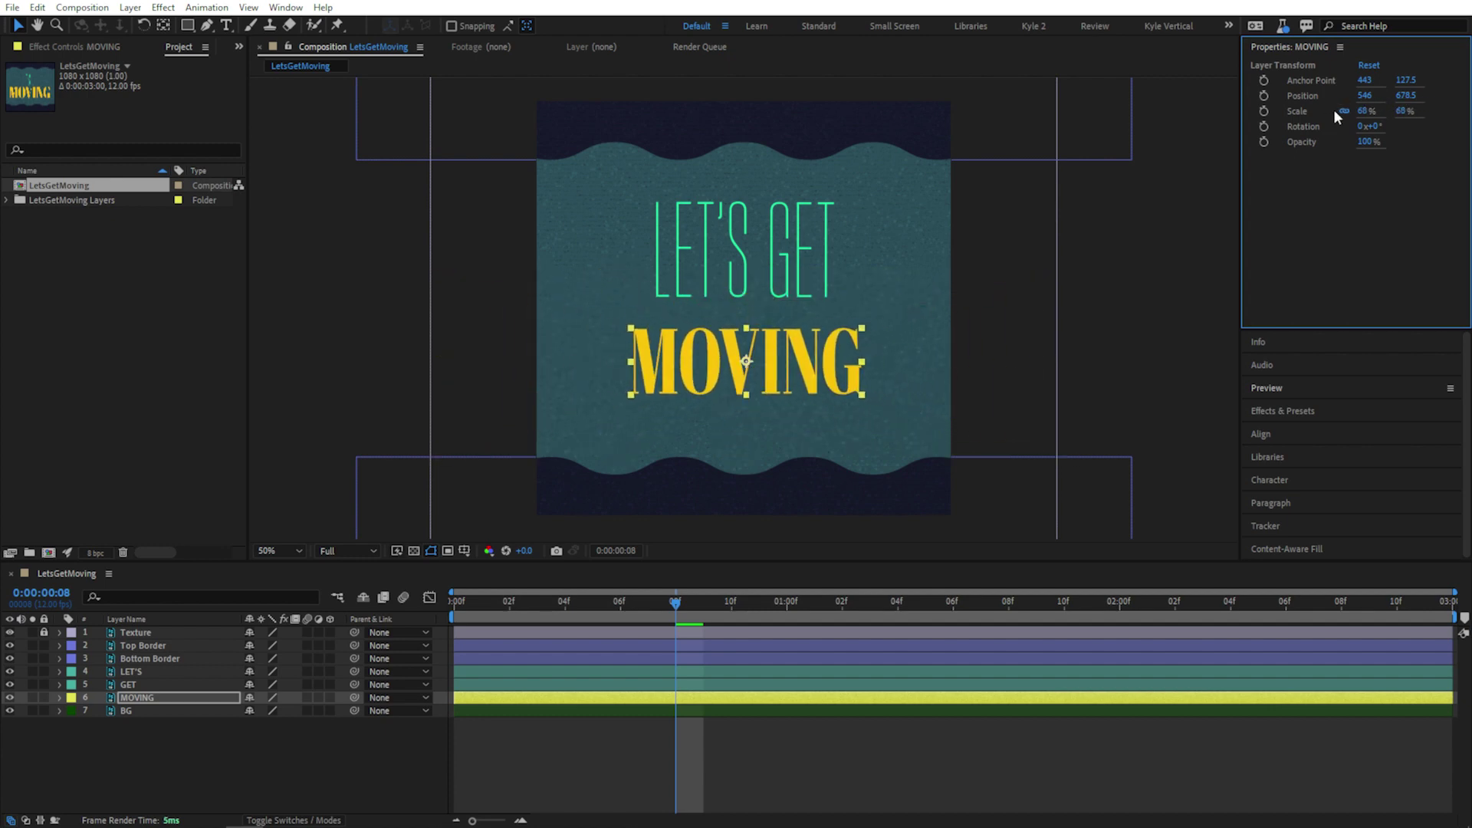
pyautogui.hotkey('ctrl', 'z')
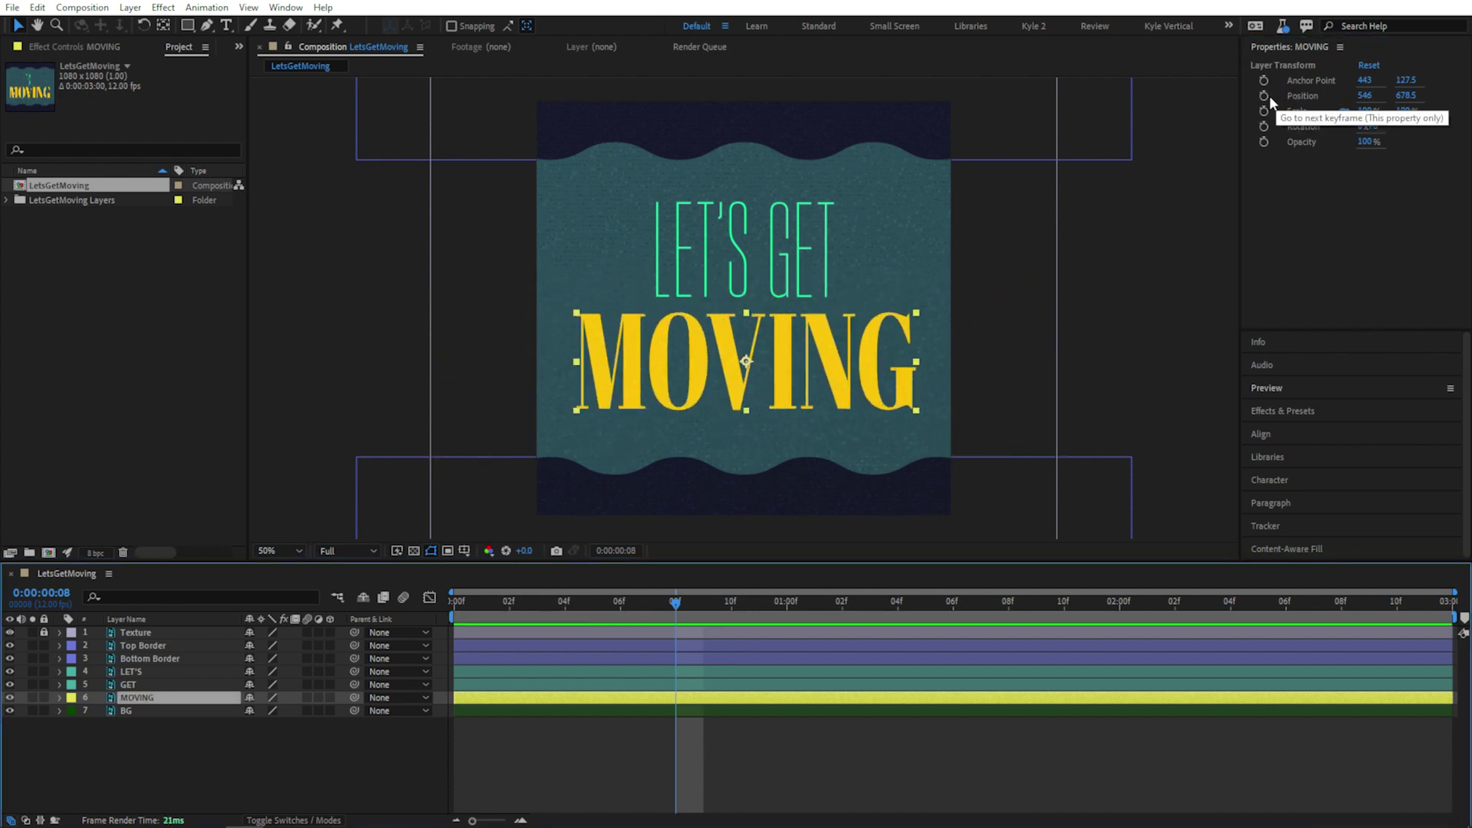
pyautogui.click(1264, 95)
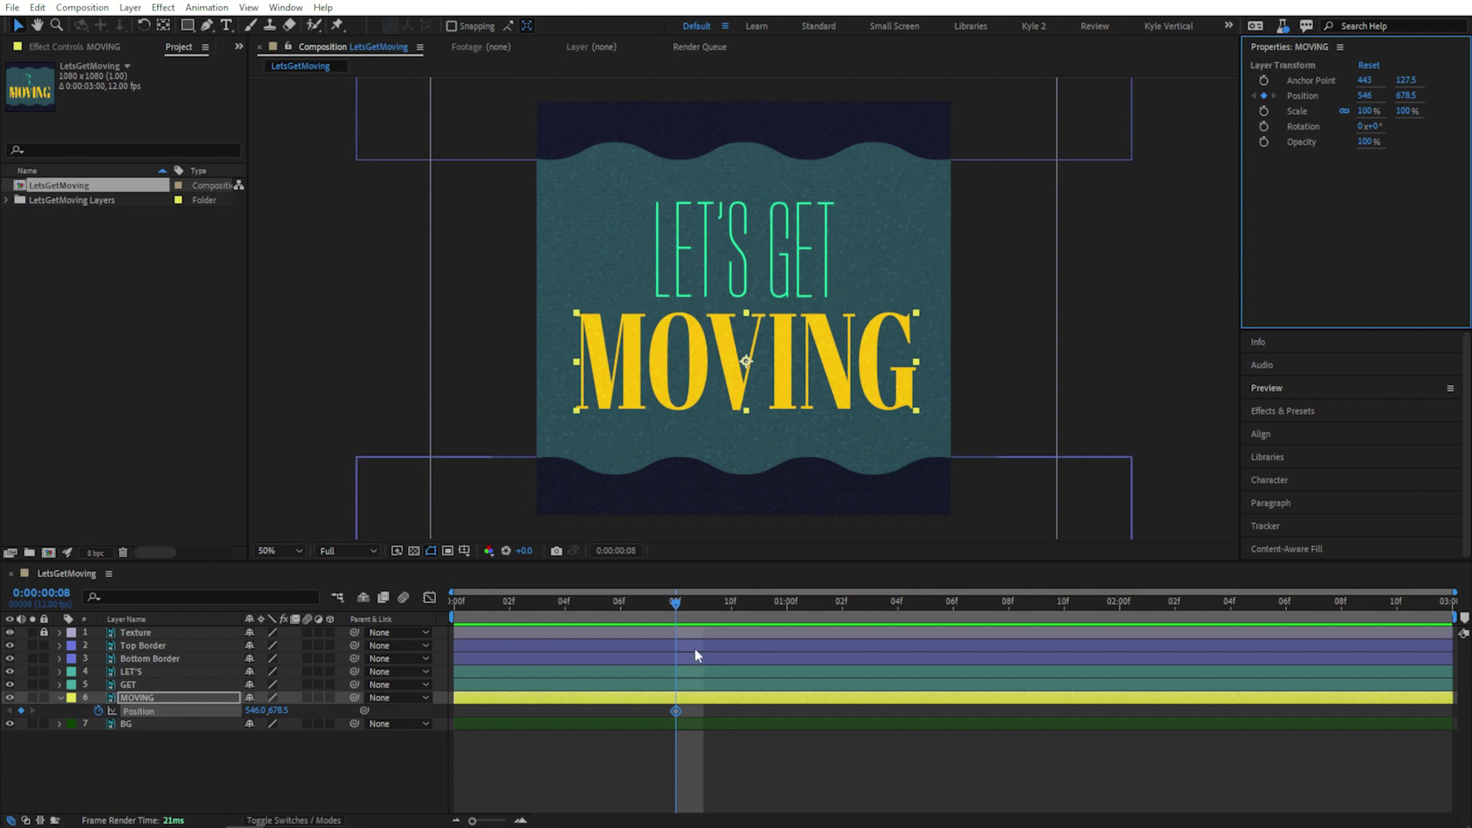
# - Keyframe the MOVING layer's Y position at 1144.5 at 0:00:00:00, below the canvas, and preview the animation
pyautogui.moveTo(676, 603); pyautogui.dragTo(453, 608)
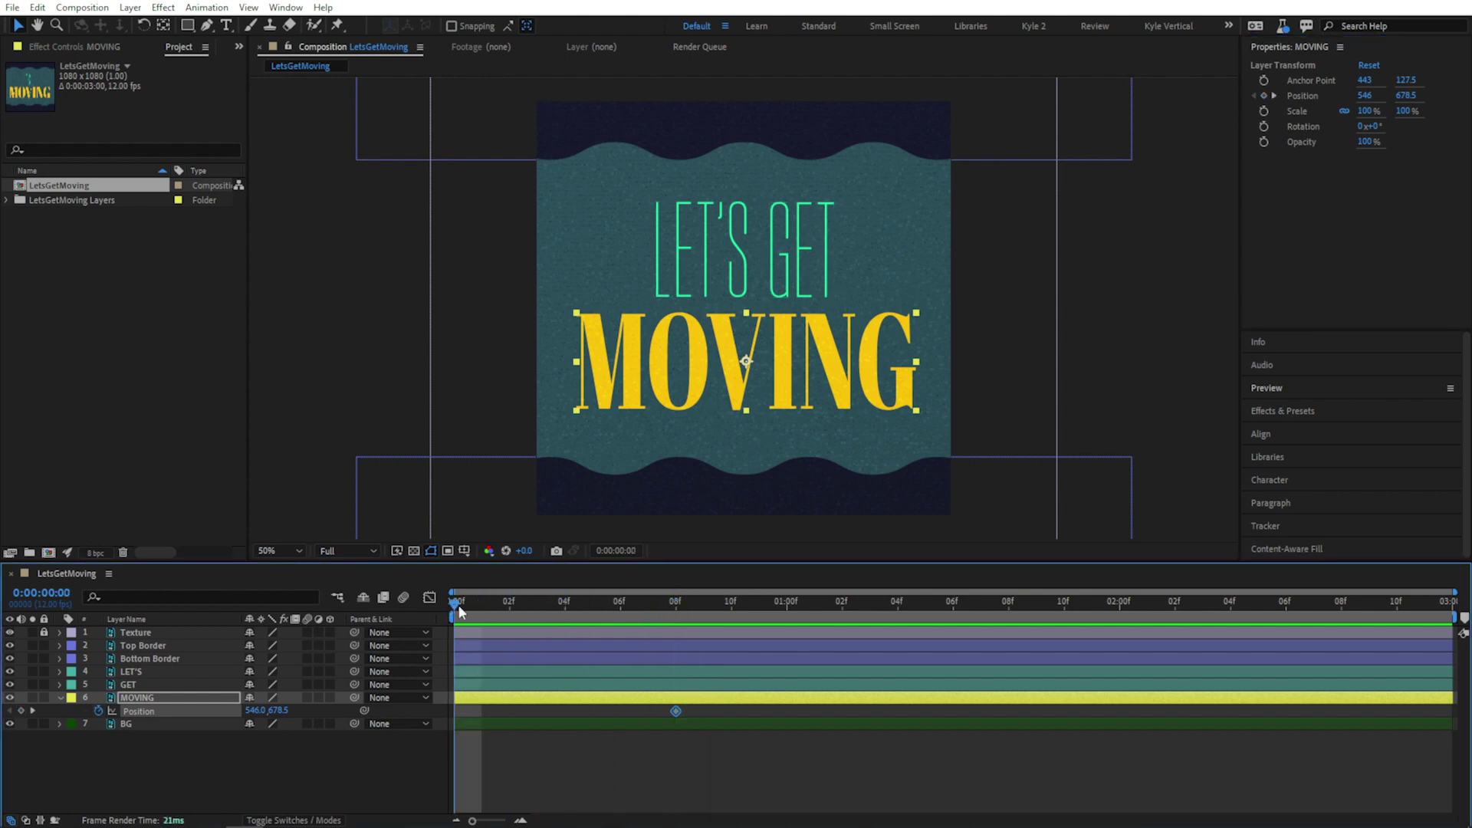
pyautogui.moveTo(1402, 96); pyautogui.dragTo(1468, 95)
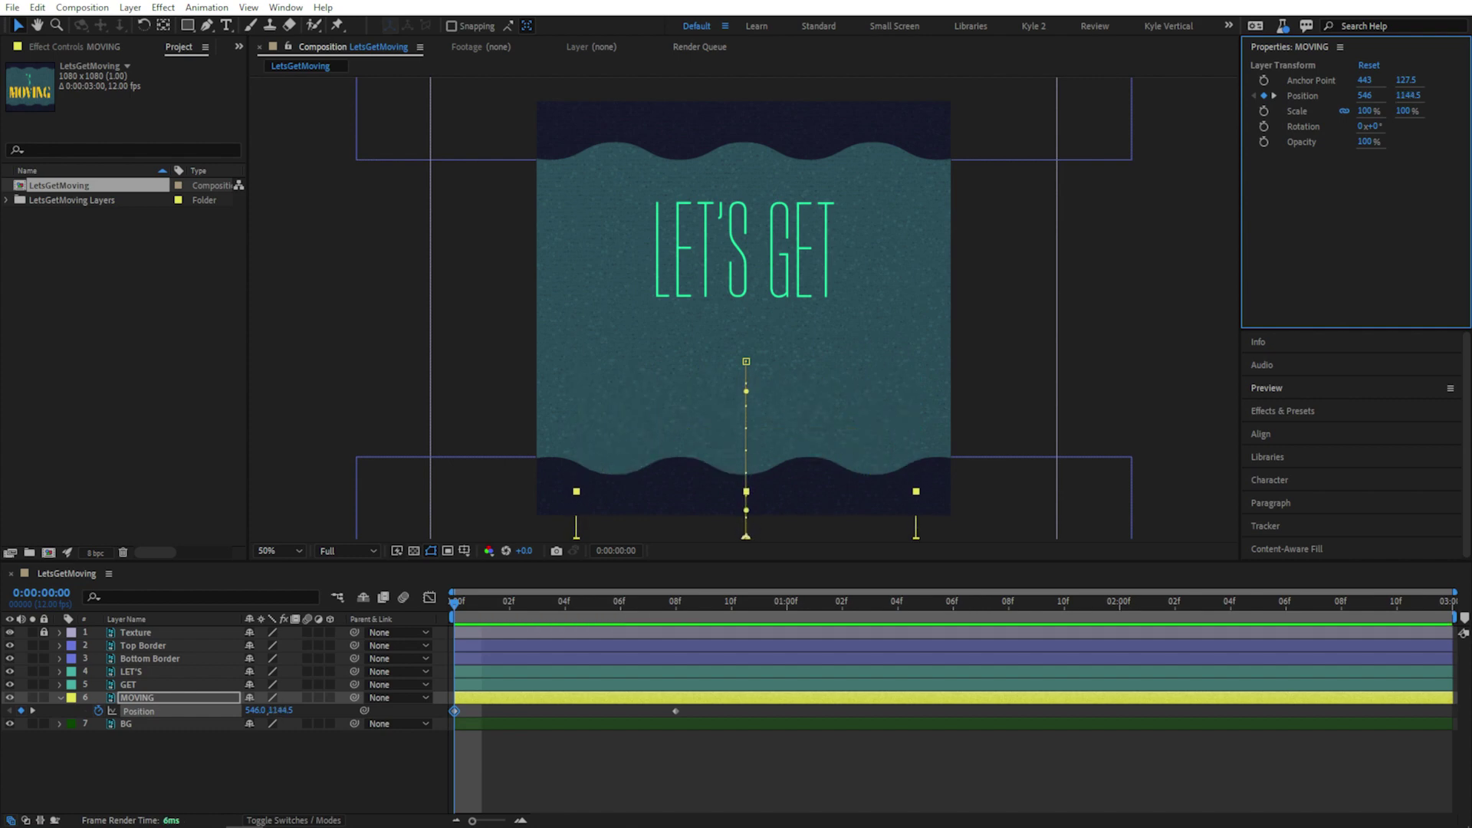
pyautogui.click(975, 733)
pyautogui.press('space')
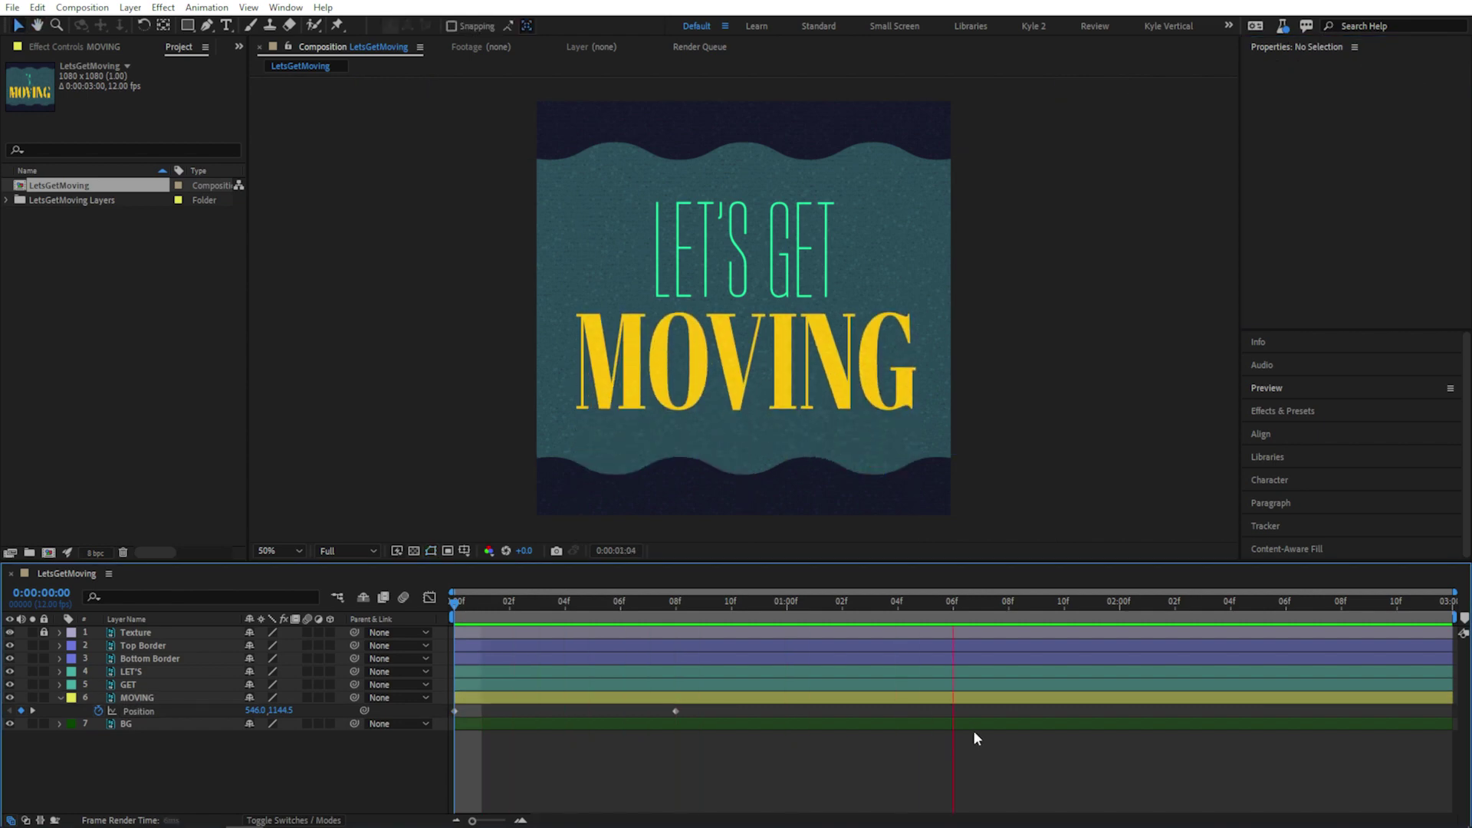
pyautogui.press('space')
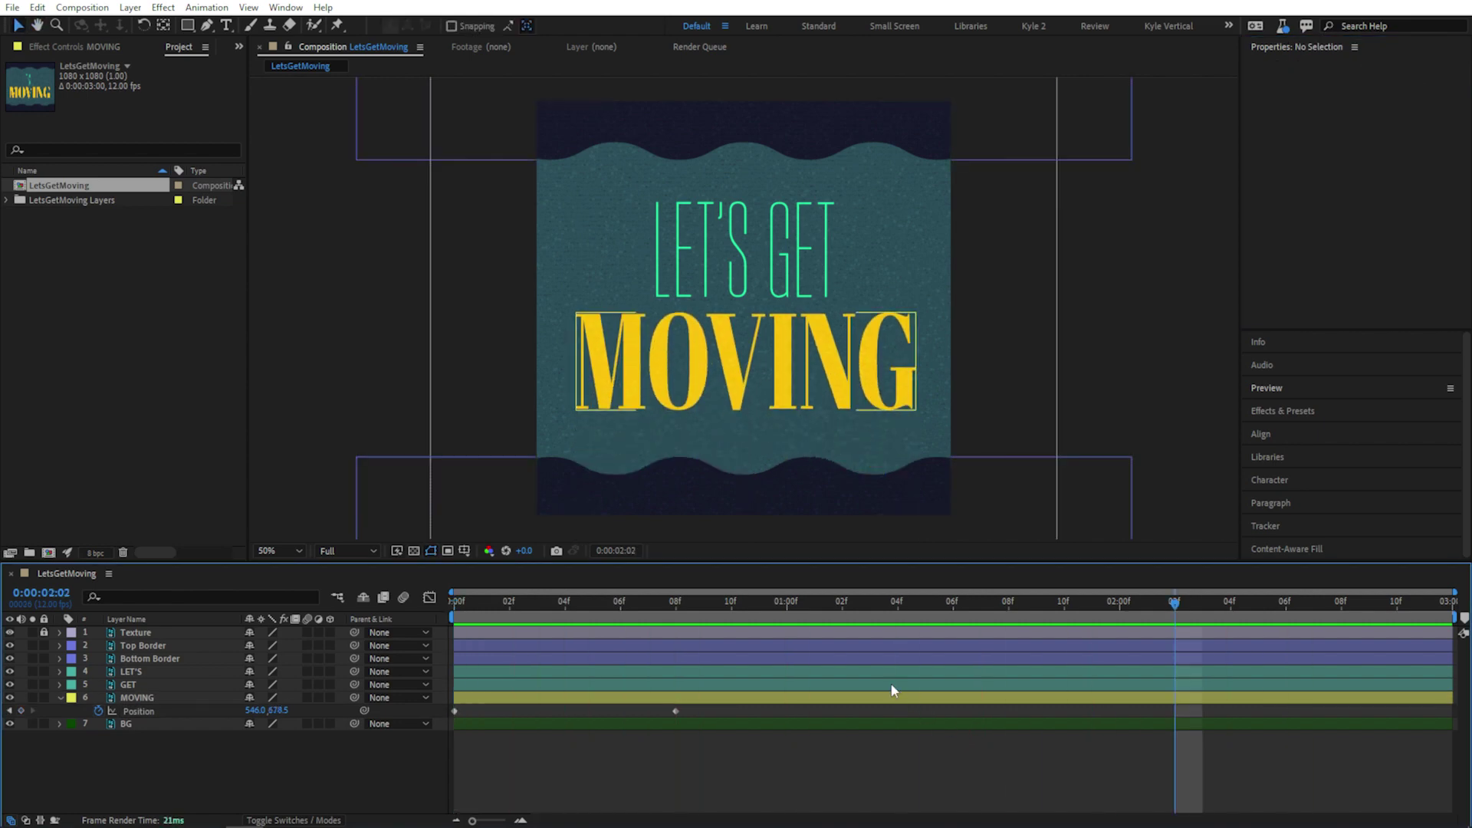
# - Add Position keyframes to the LET'S and GET layers at 0:00:00:08, keeping their original placement
pyautogui.click(675, 602)
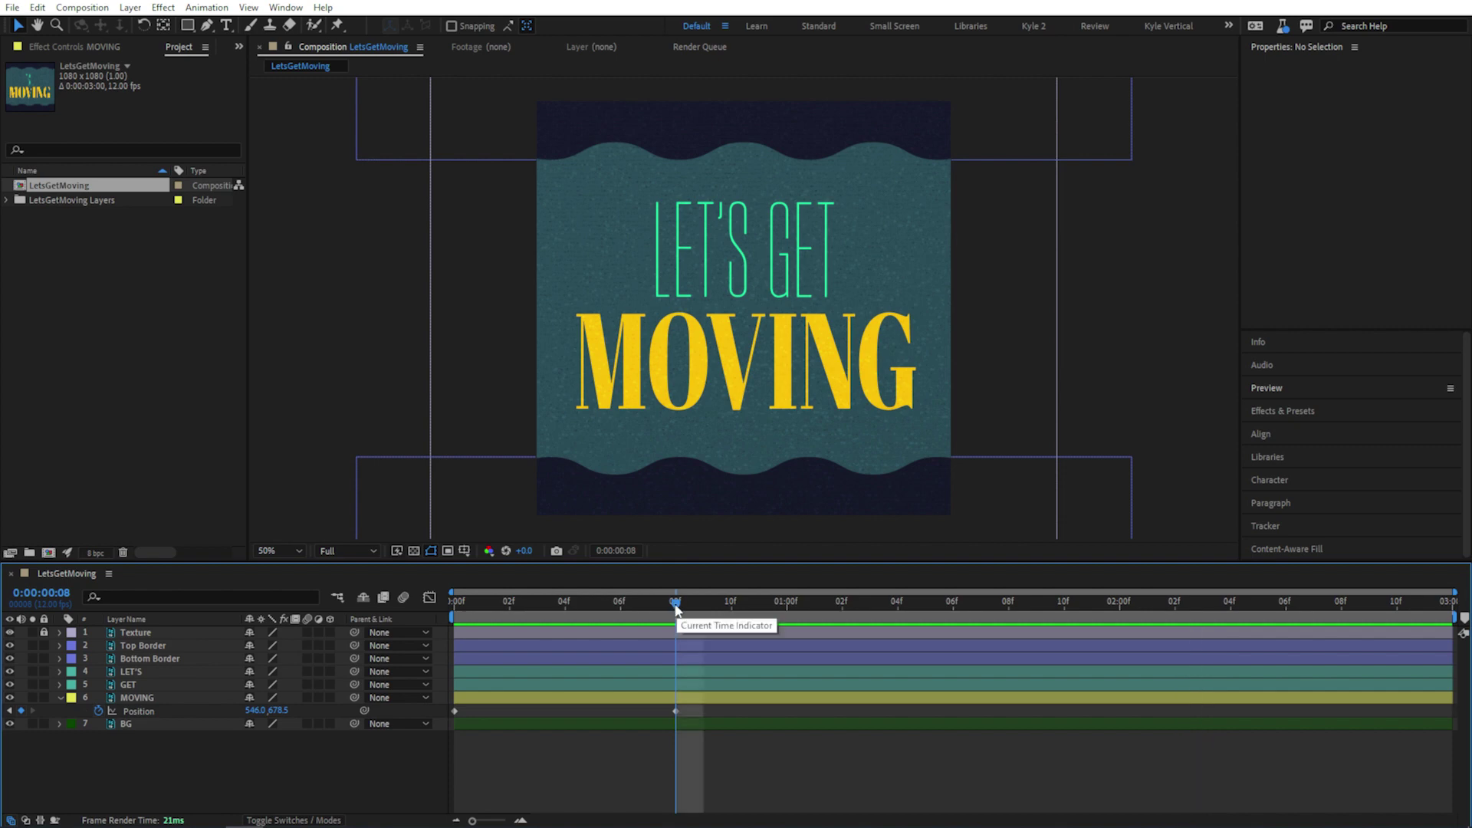
pyautogui.click(140, 671)
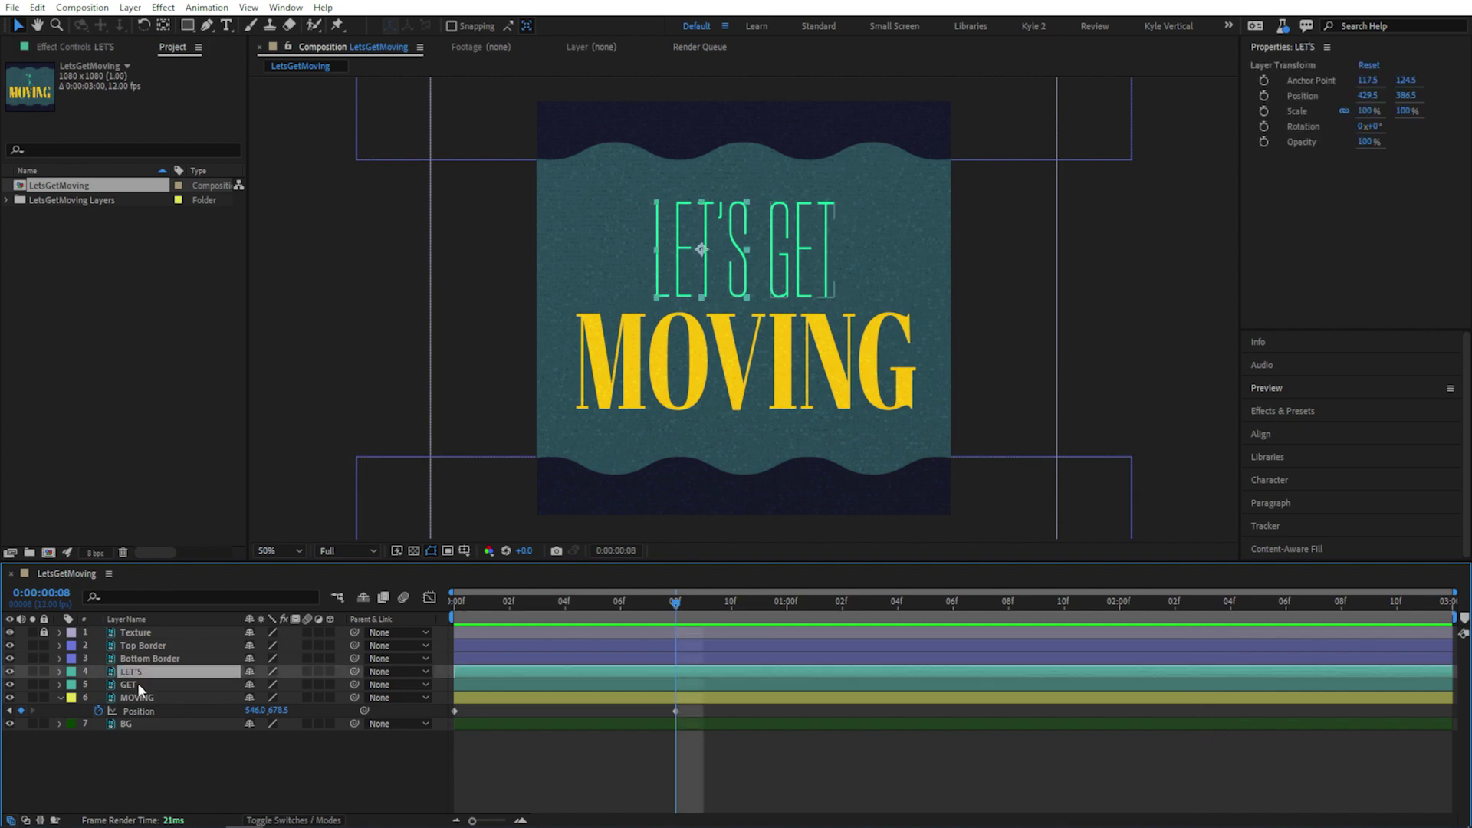
pyautogui.keyDown('shift'); pyautogui.click(137, 686); pyautogui.keyUp('shift')
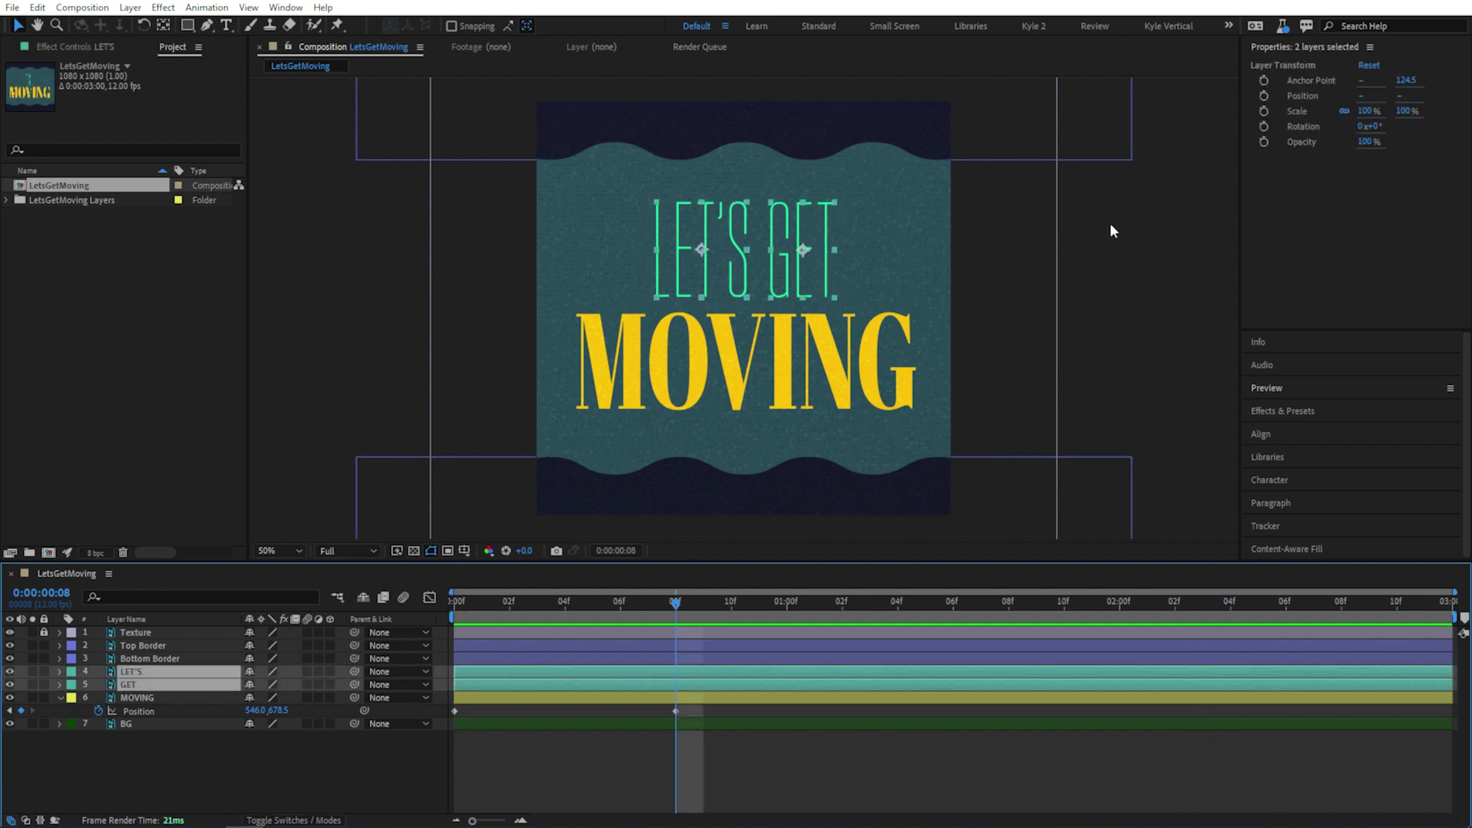
pyautogui.click(1264, 97)
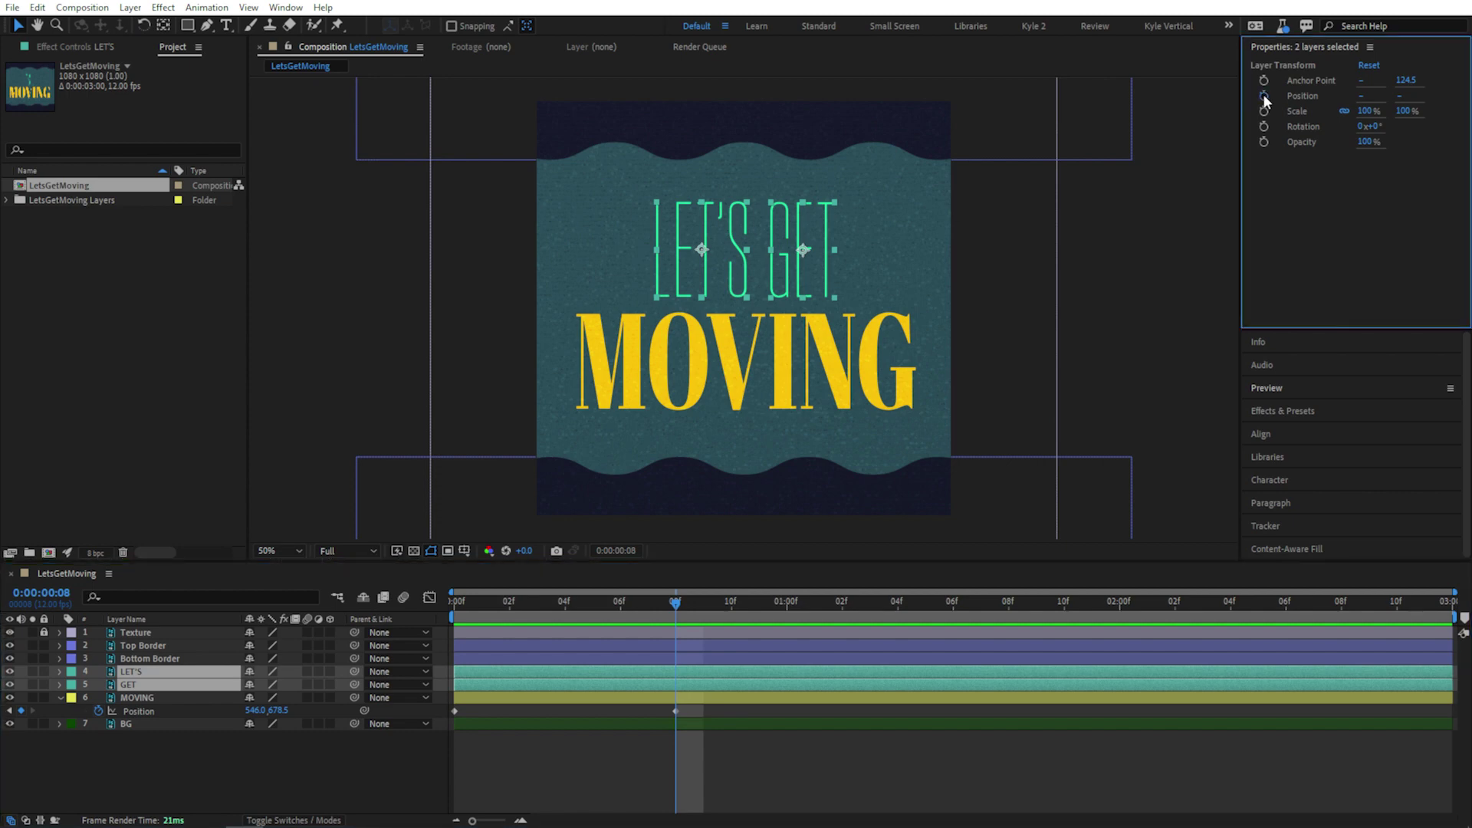
pyautogui.click(1263, 96)
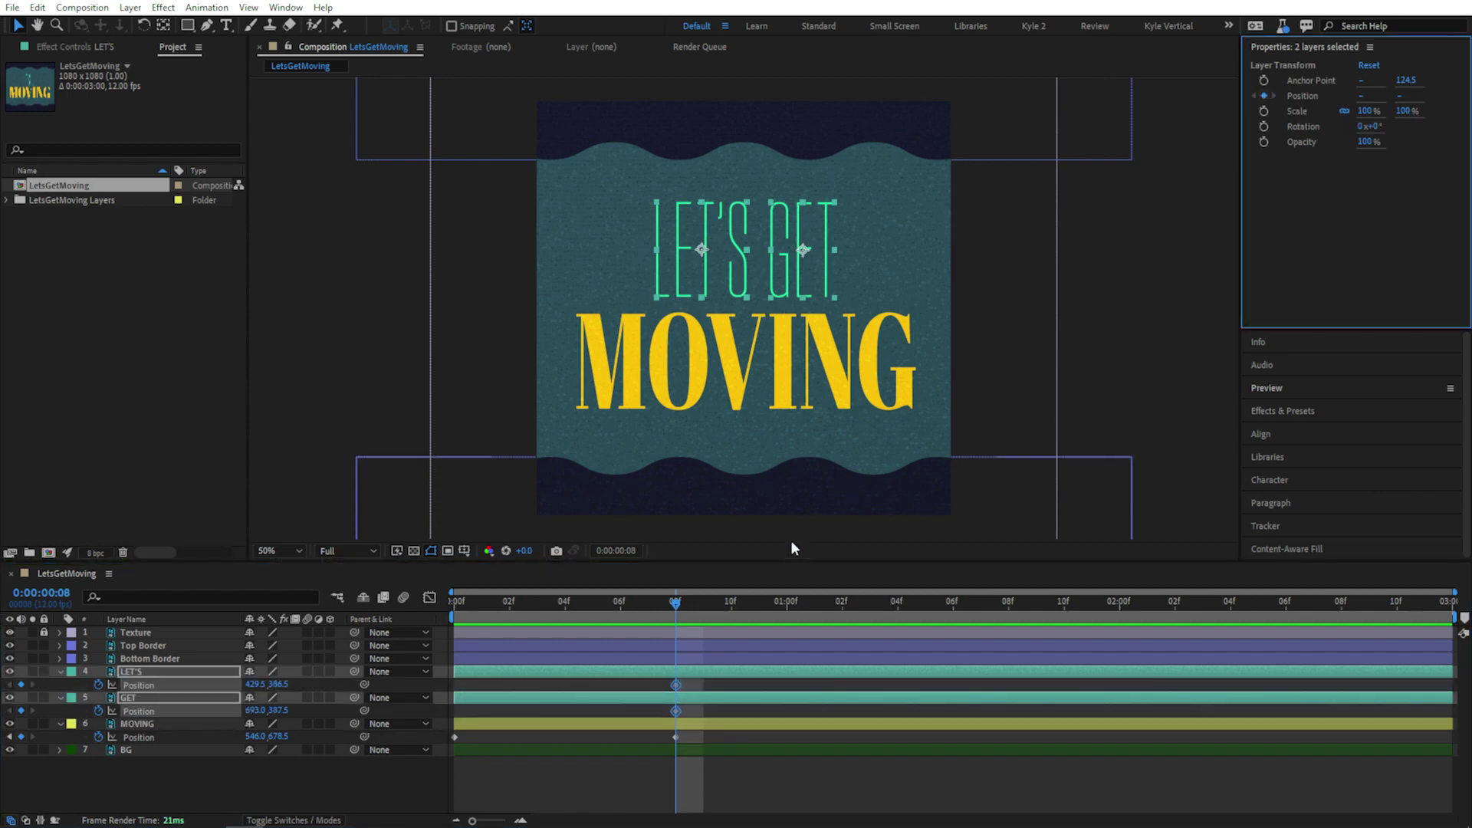
# - Move LET'S to Y -81.5 and GET to Y -80.5 at 0:00:00:00, above the canvas, and preview the animation
pyautogui.moveTo(674, 602); pyautogui.dragTo(454, 605)
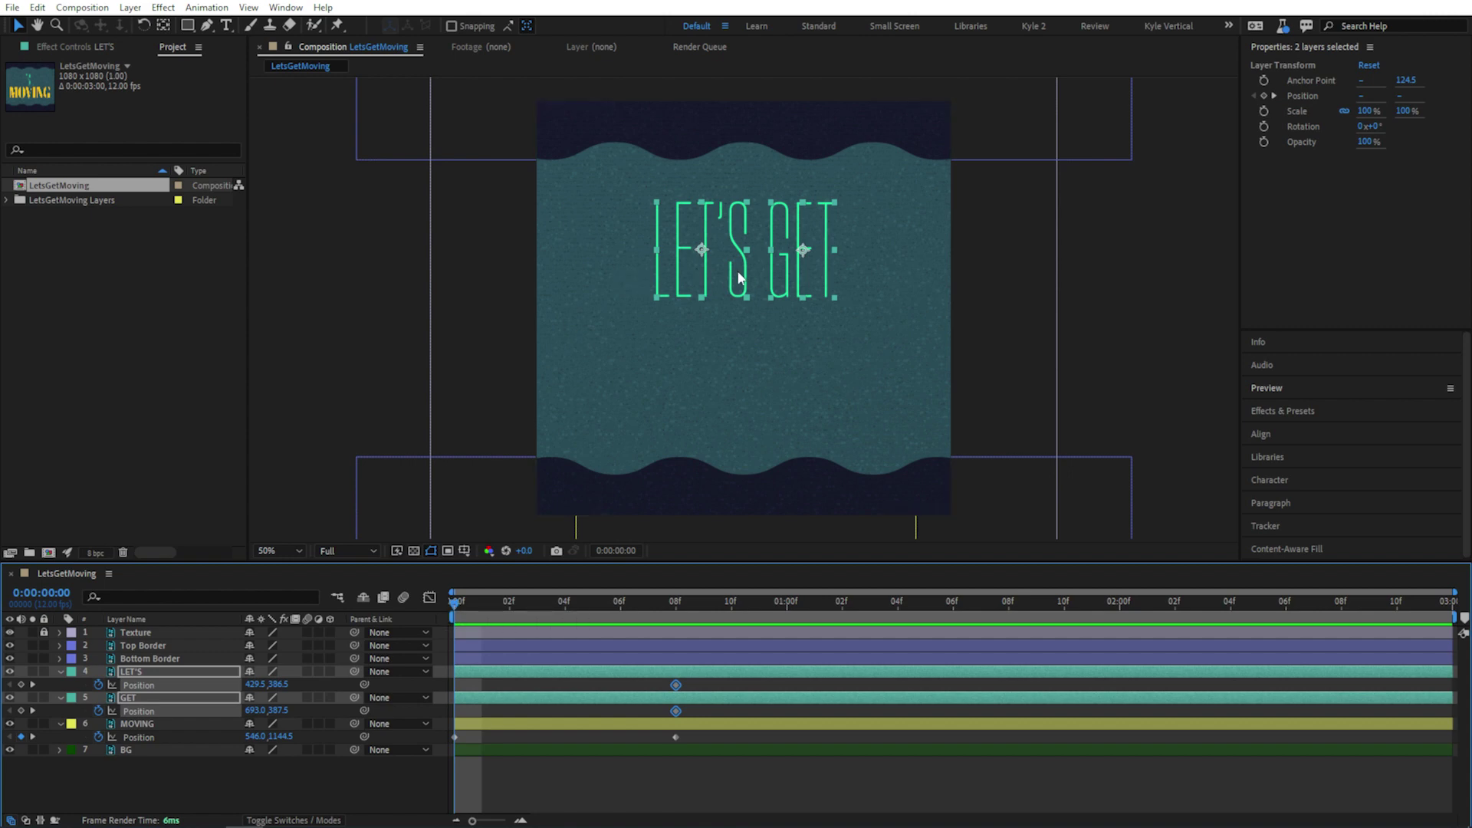
pyautogui.moveTo(740, 277); pyautogui.dragTo(734, 89)
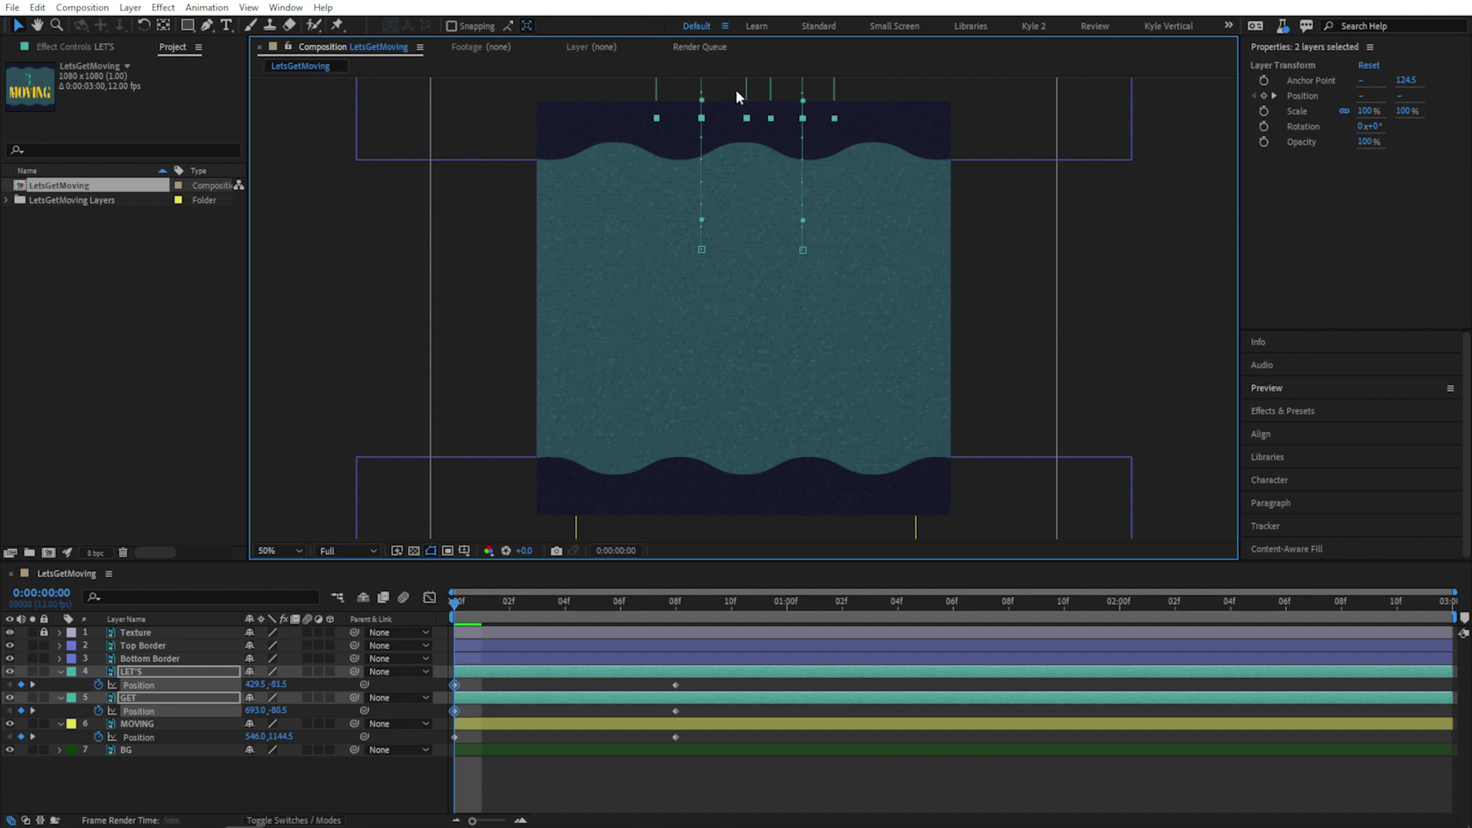
pyautogui.press('space')
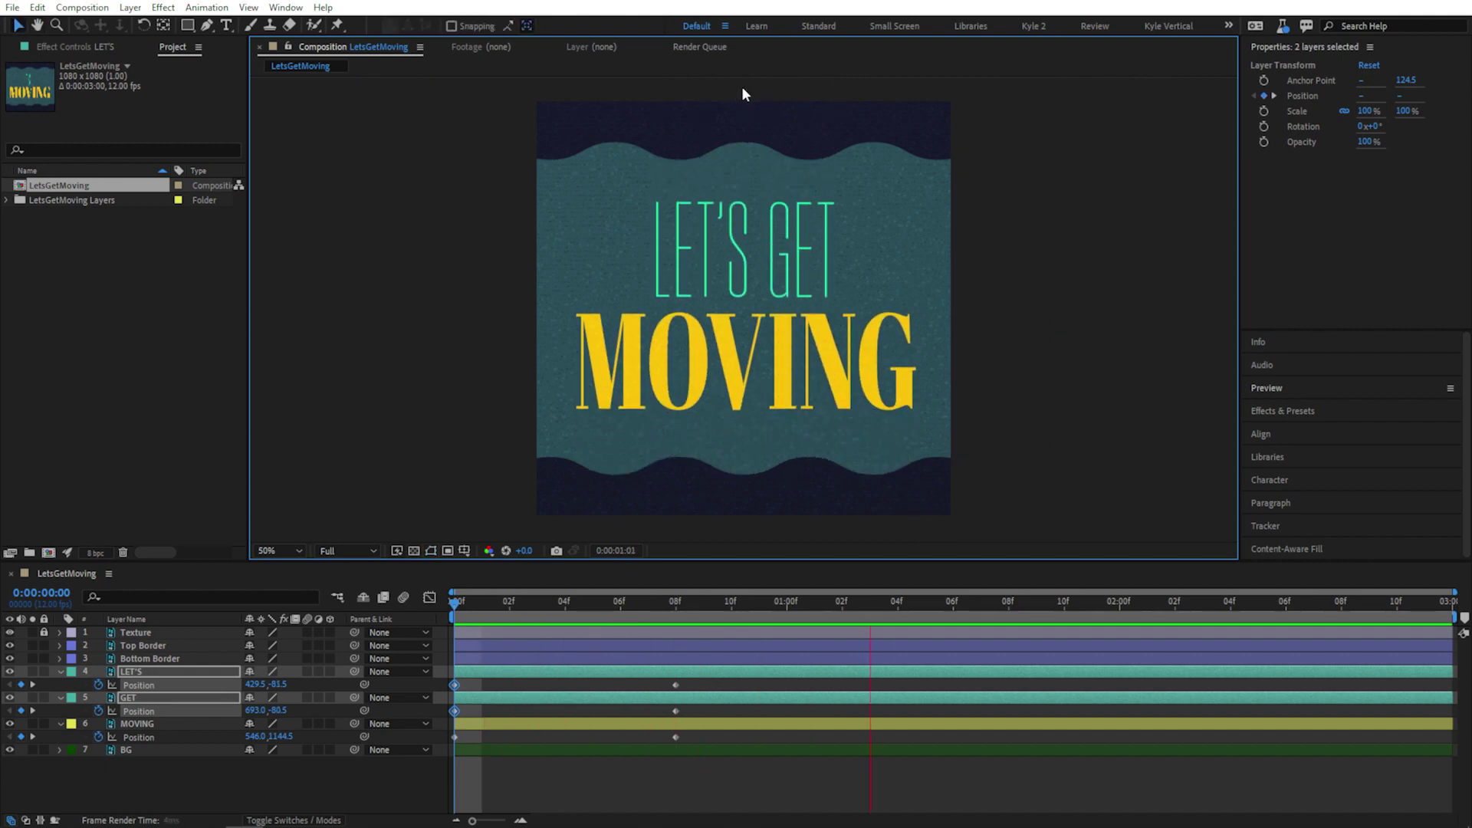
pyautogui.press('space')
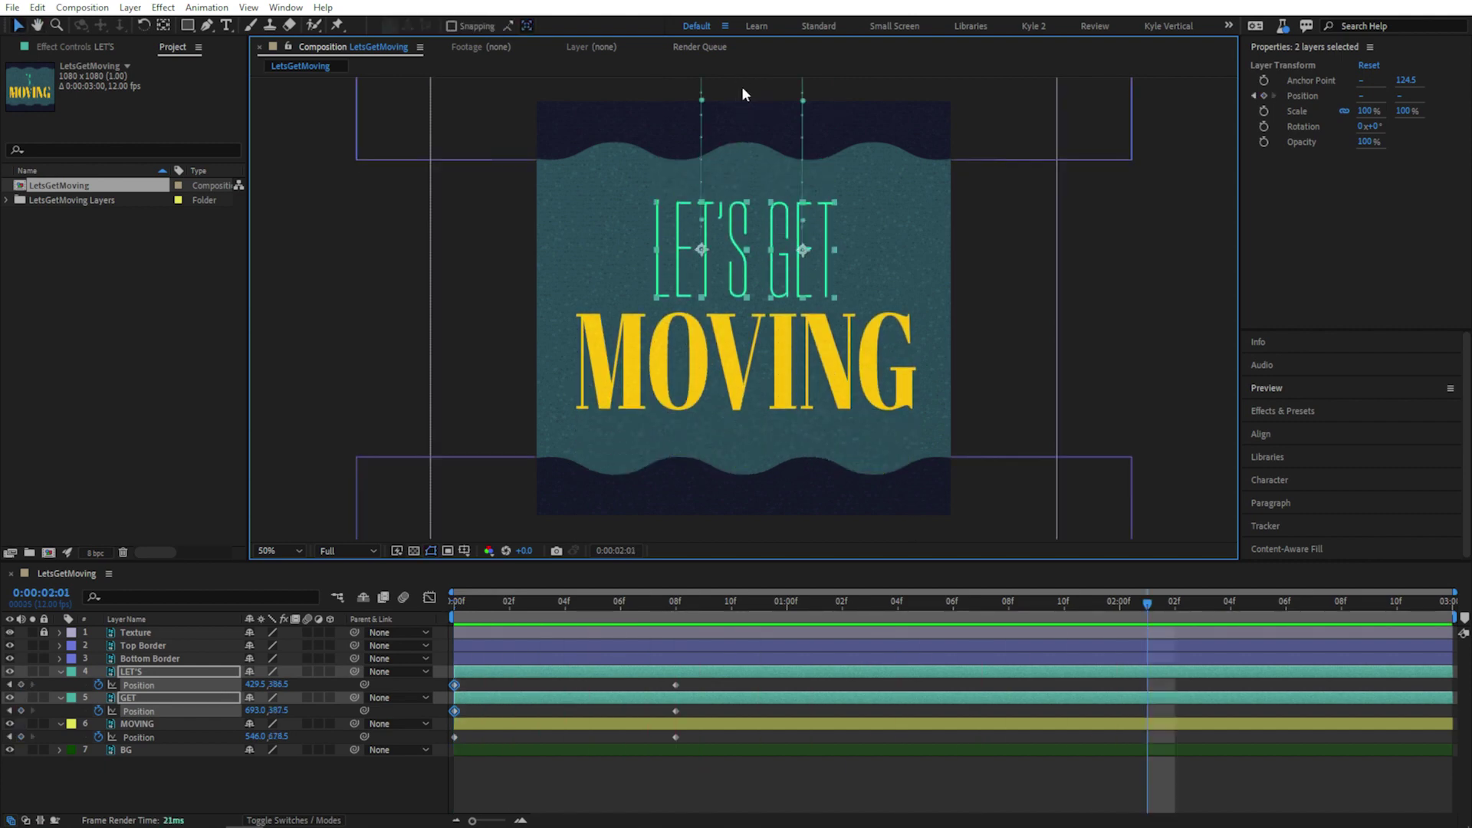
# - Stagger the text layers by starting GET at frame 2 and MOVING at frame 4, and preview the timing
pyautogui.click(725, 684)
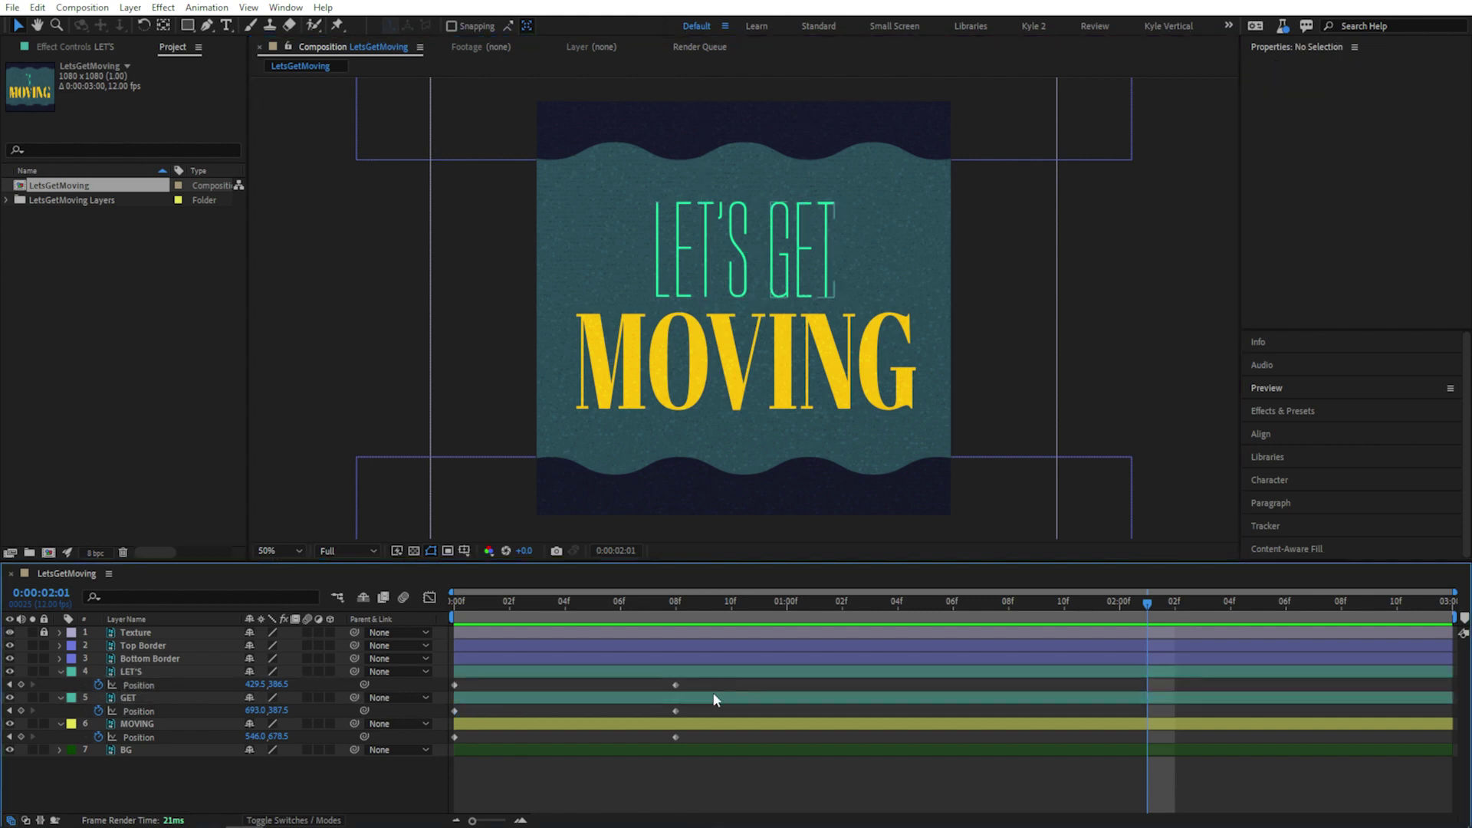
pyautogui.click(615, 699)
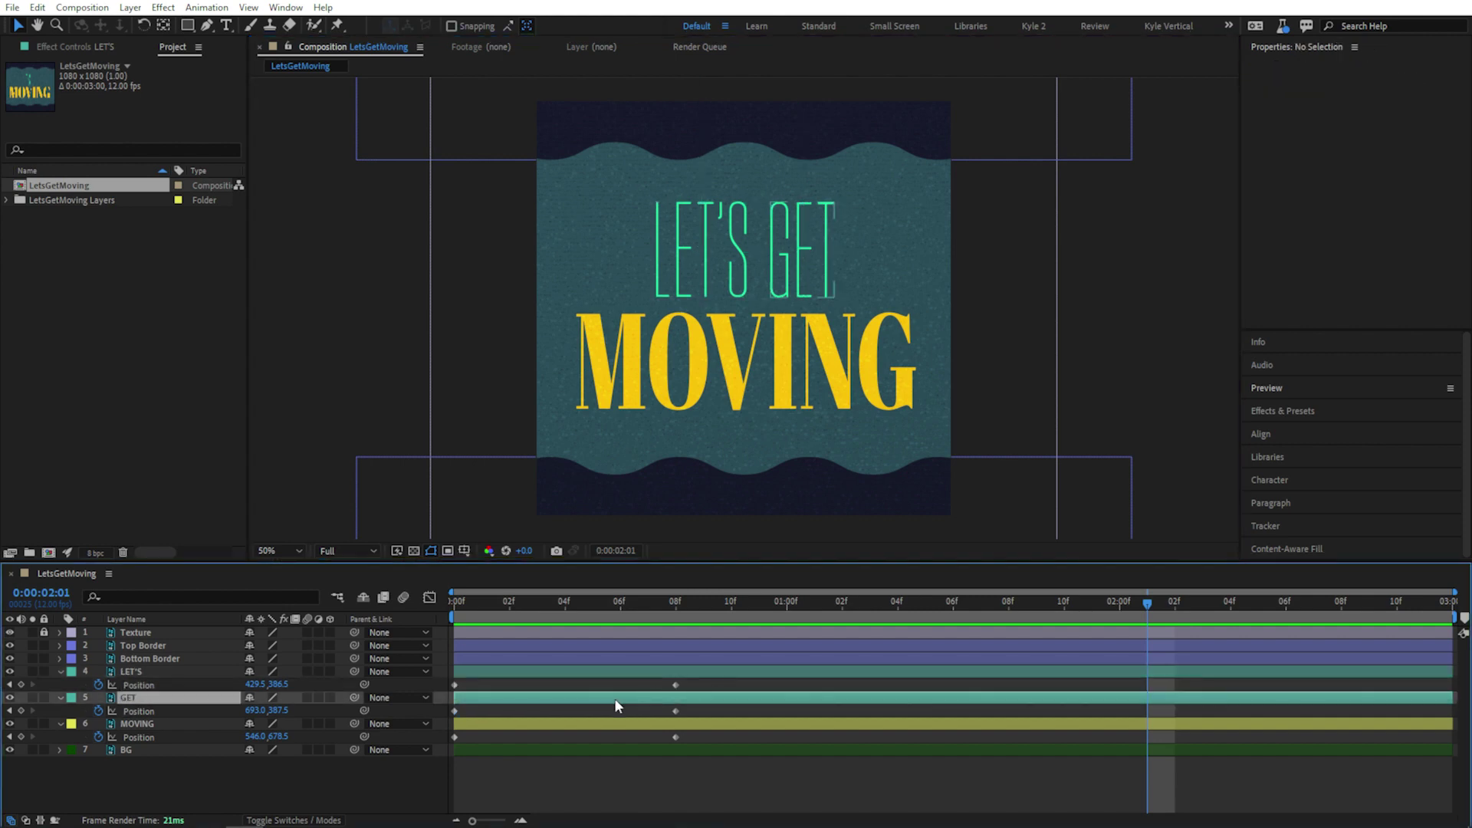
pyautogui.moveTo(614, 698); pyautogui.dragTo(664, 704)
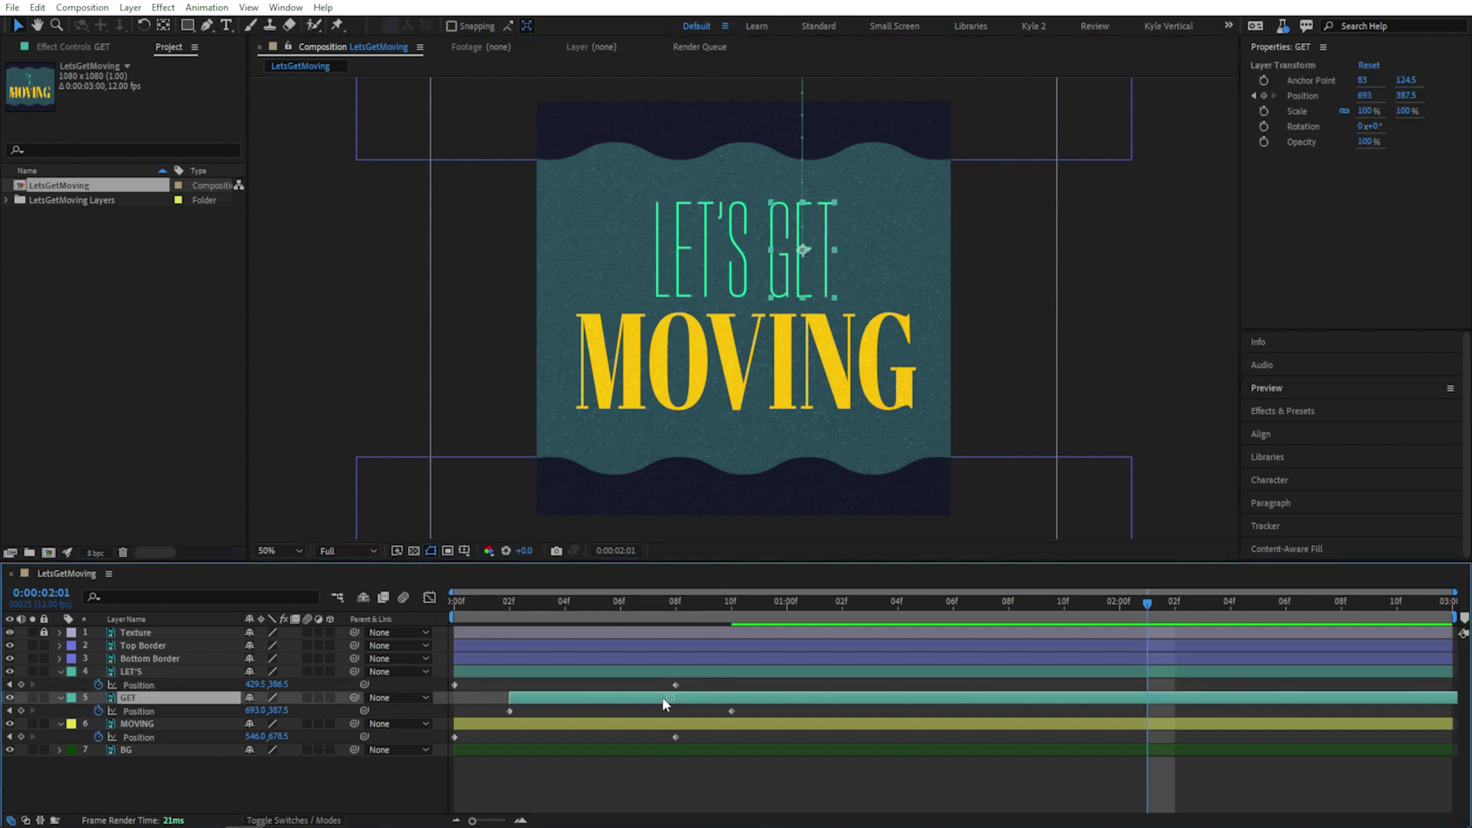
pyautogui.moveTo(529, 730); pyautogui.dragTo(633, 735)
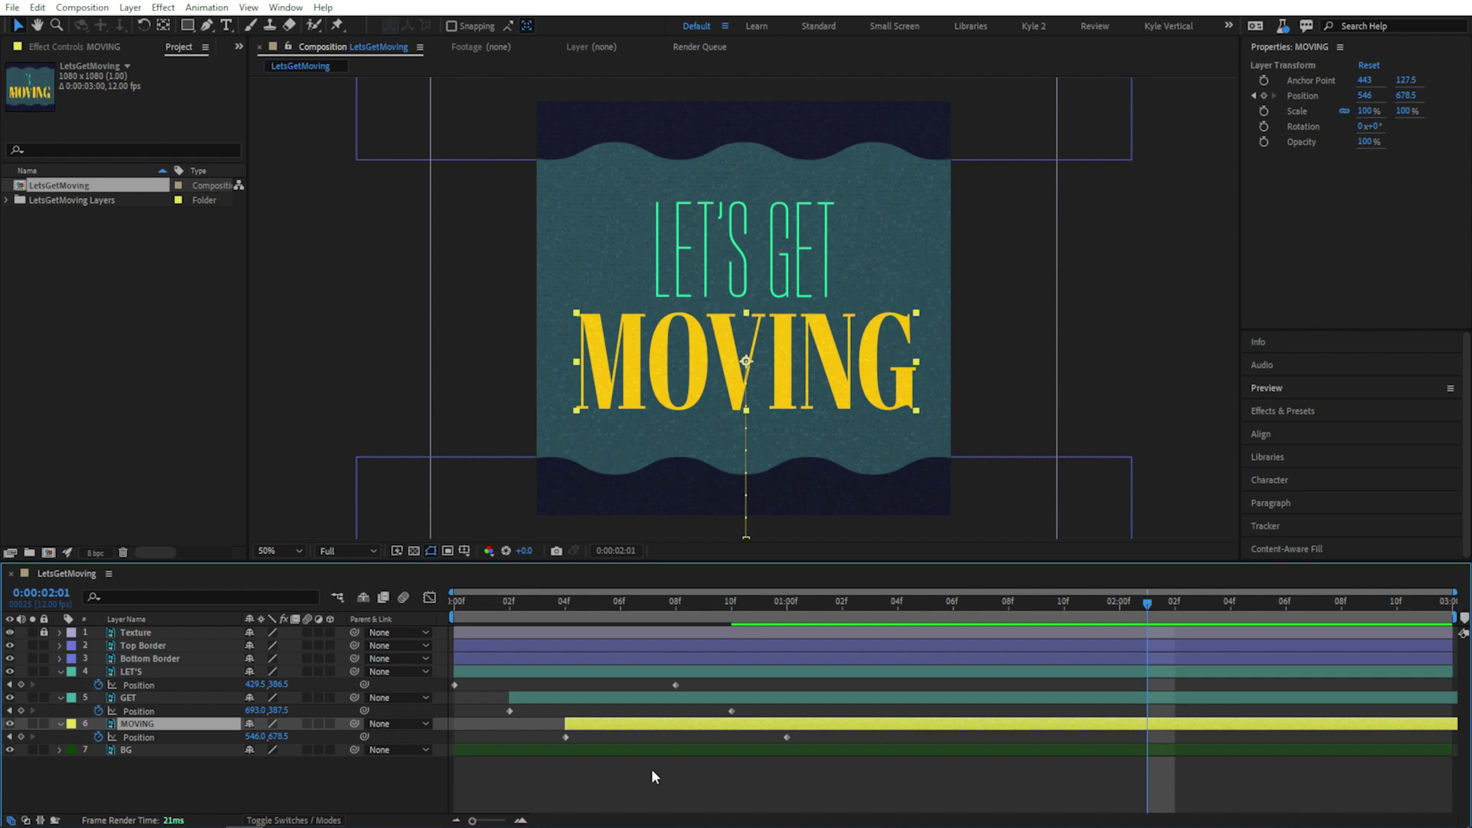
pyautogui.press('space')
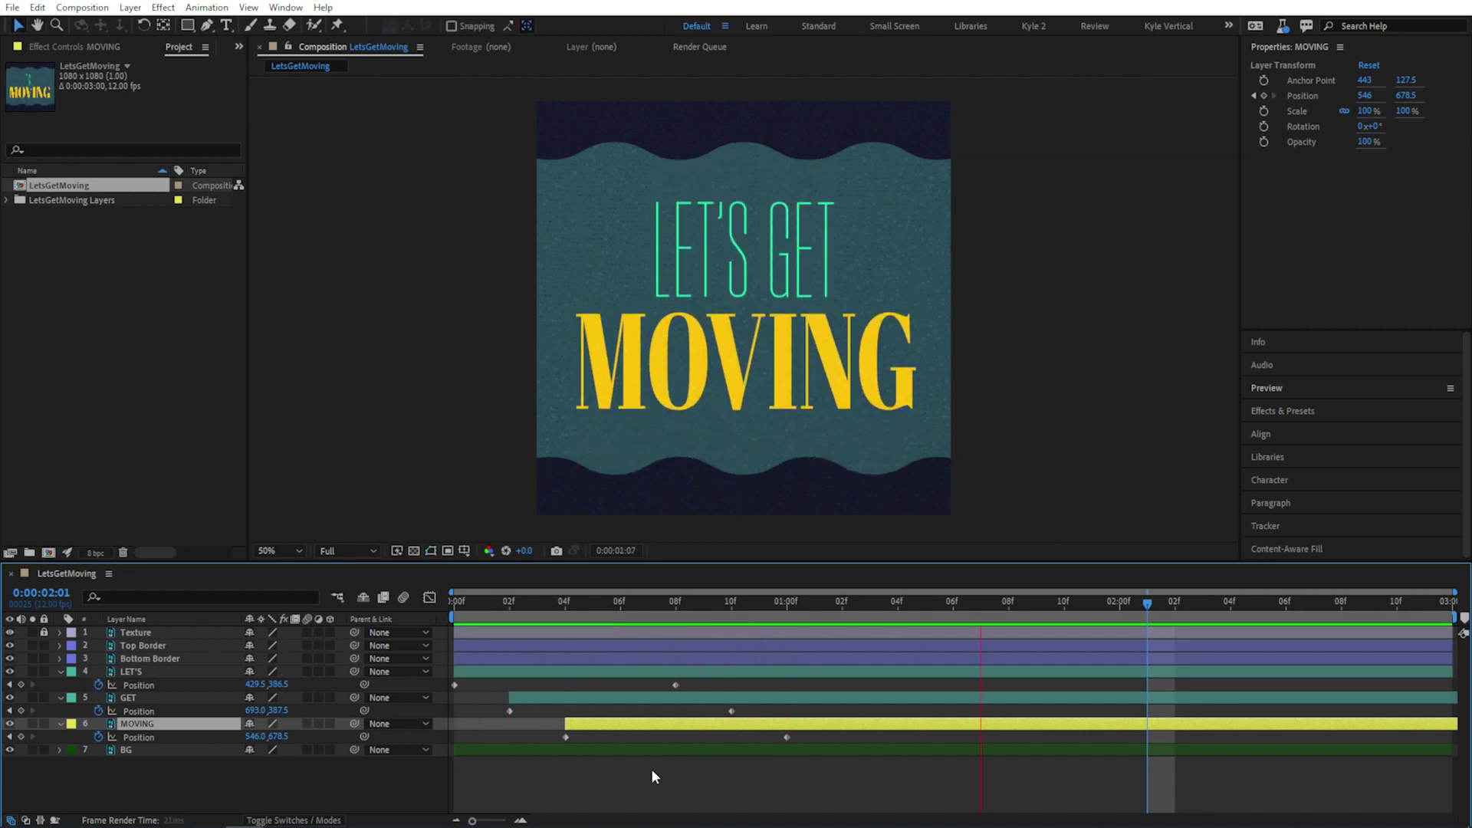
pyautogui.press('space')
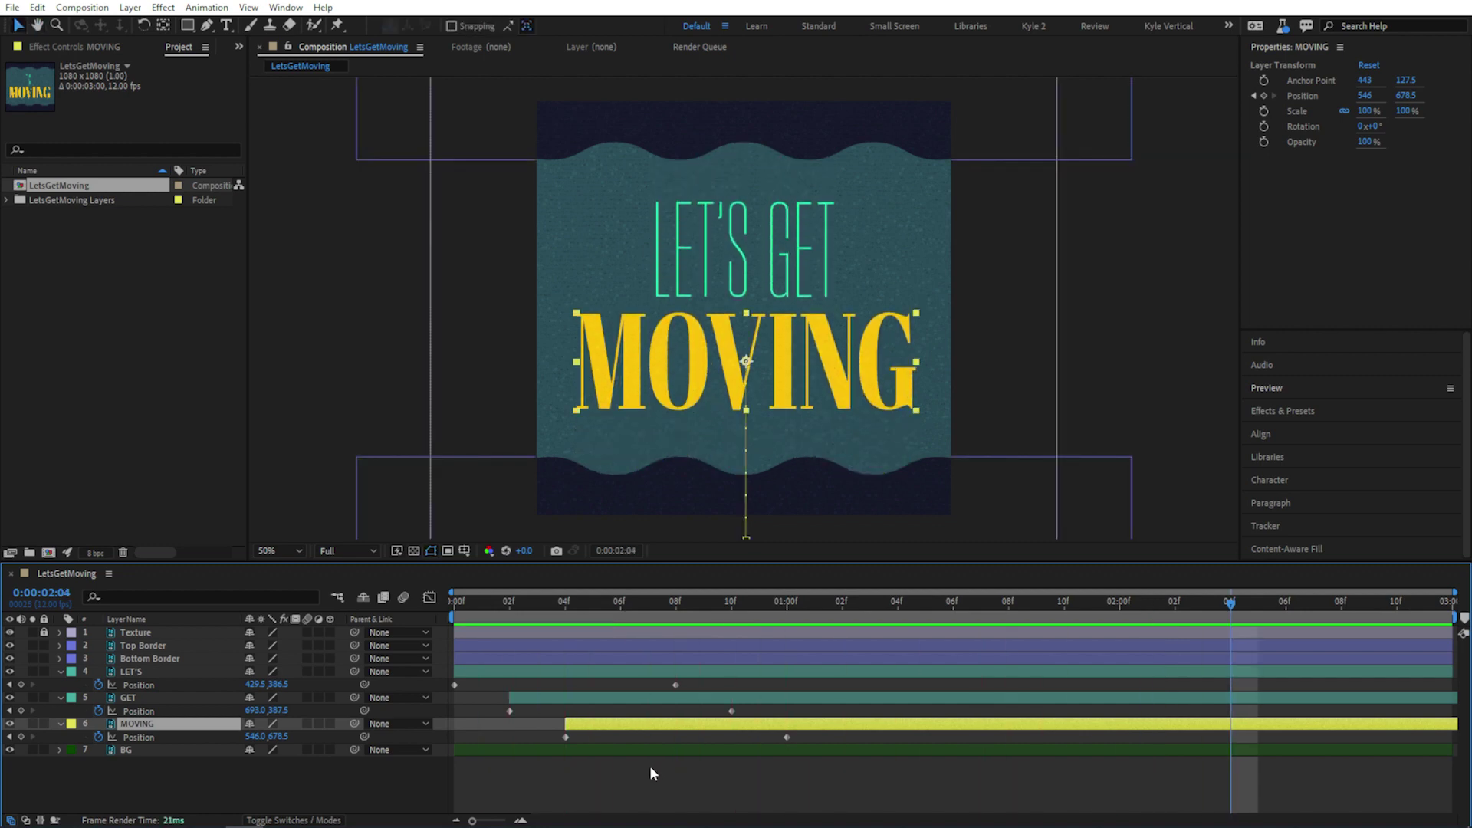
# - Apply Easy Ease to the second Position keyframes of LET'S, GET and MOVING and preview the motion
pyautogui.click(650, 765)
pyautogui.moveTo(653, 681); pyautogui.dragTo(811, 751)
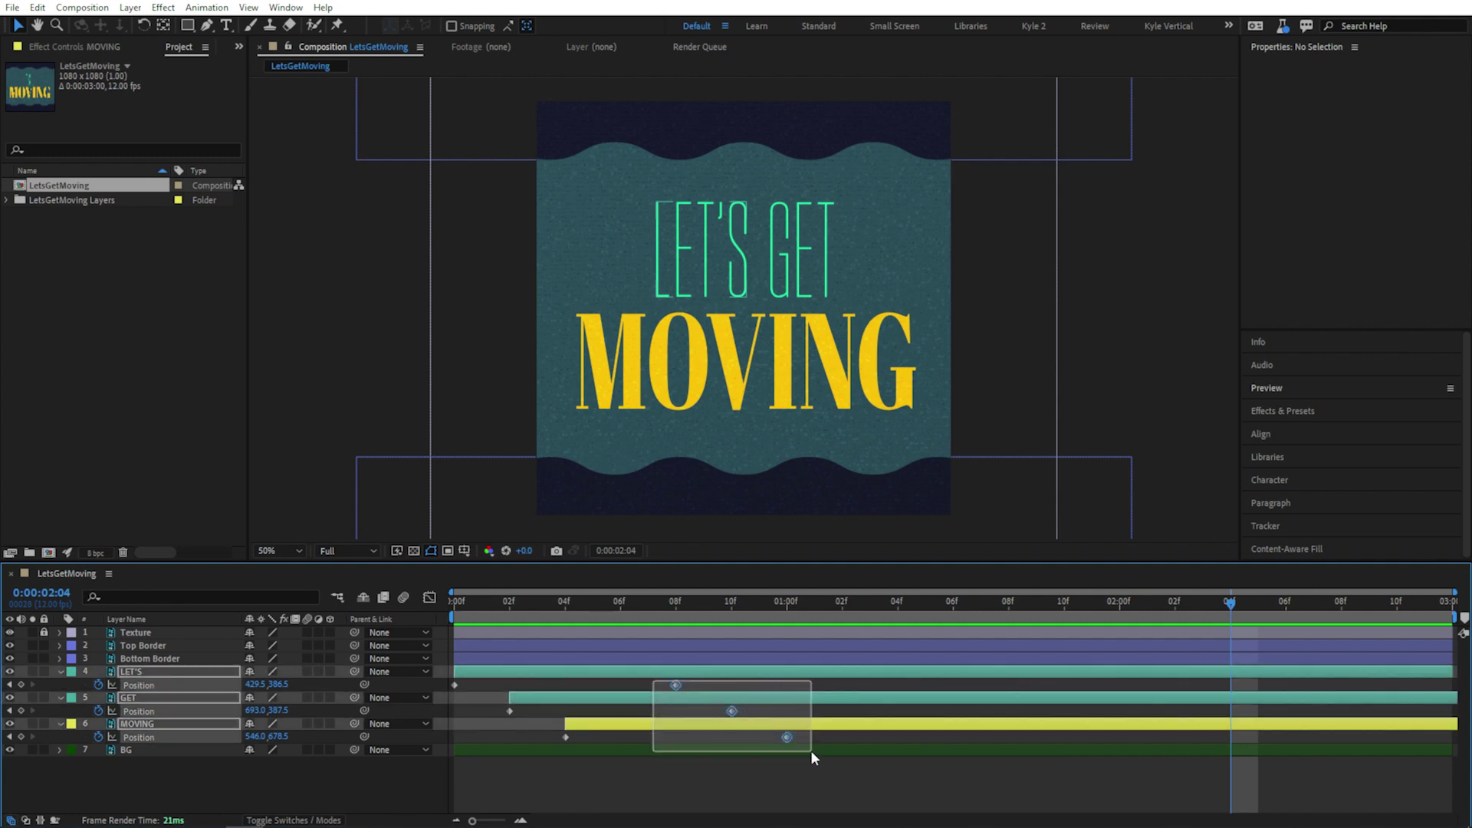
pyautogui.moveTo(811, 750); pyautogui.dragTo(807, 751)
pyautogui.rightClick(787, 737)
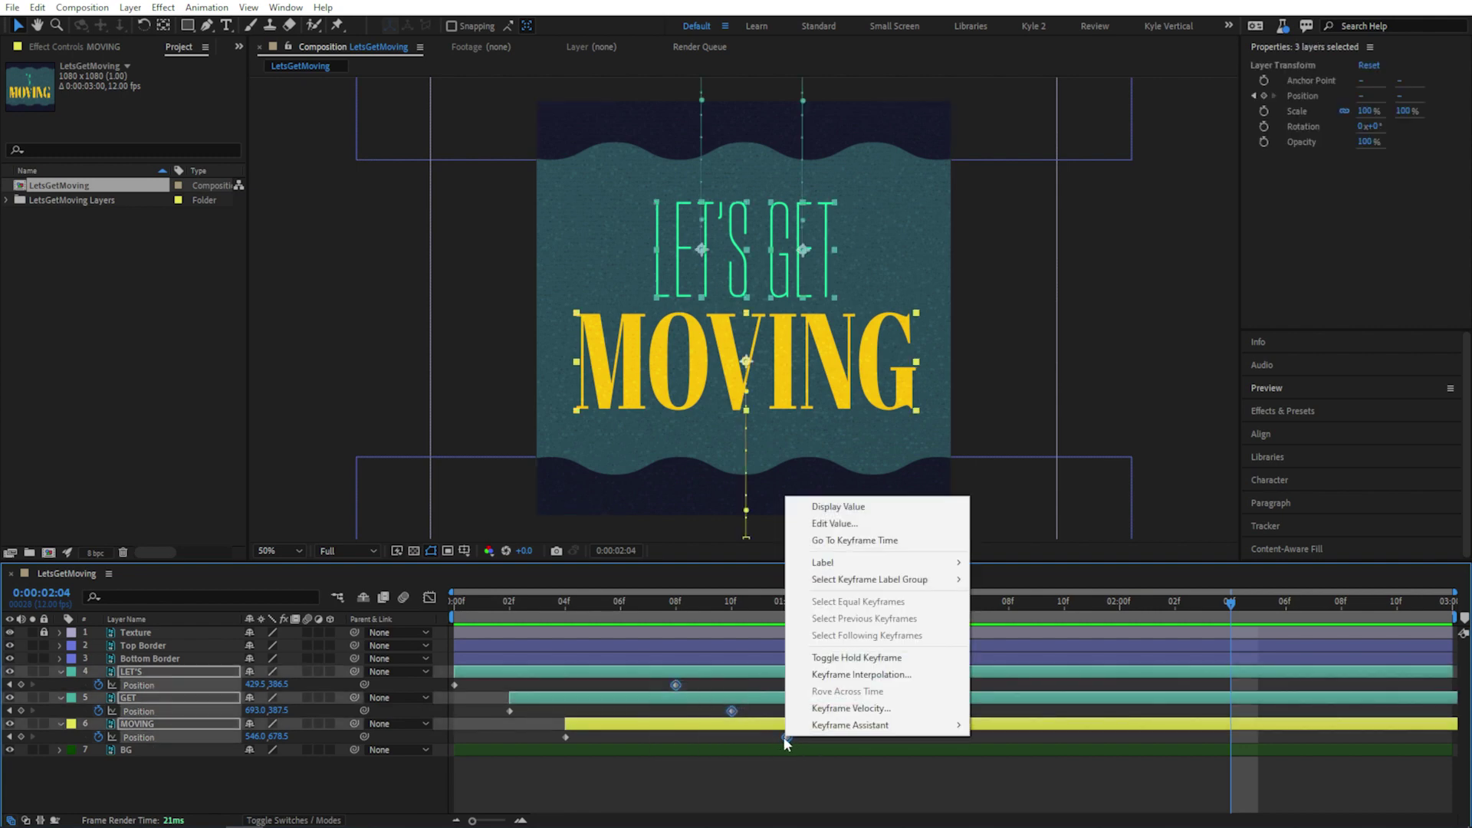
pyautogui.moveTo(876, 734)
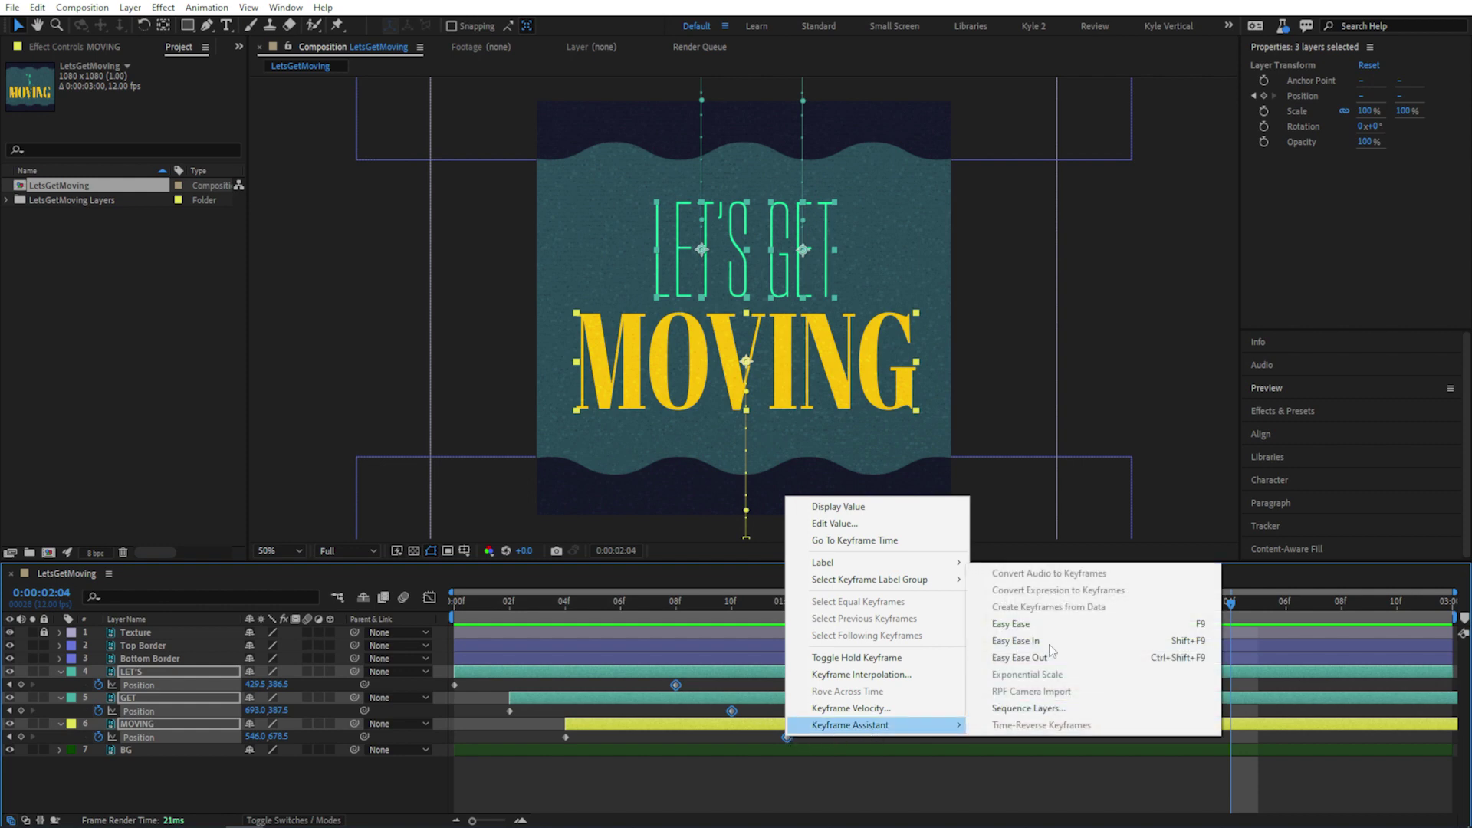
pyautogui.click(1214, 628)
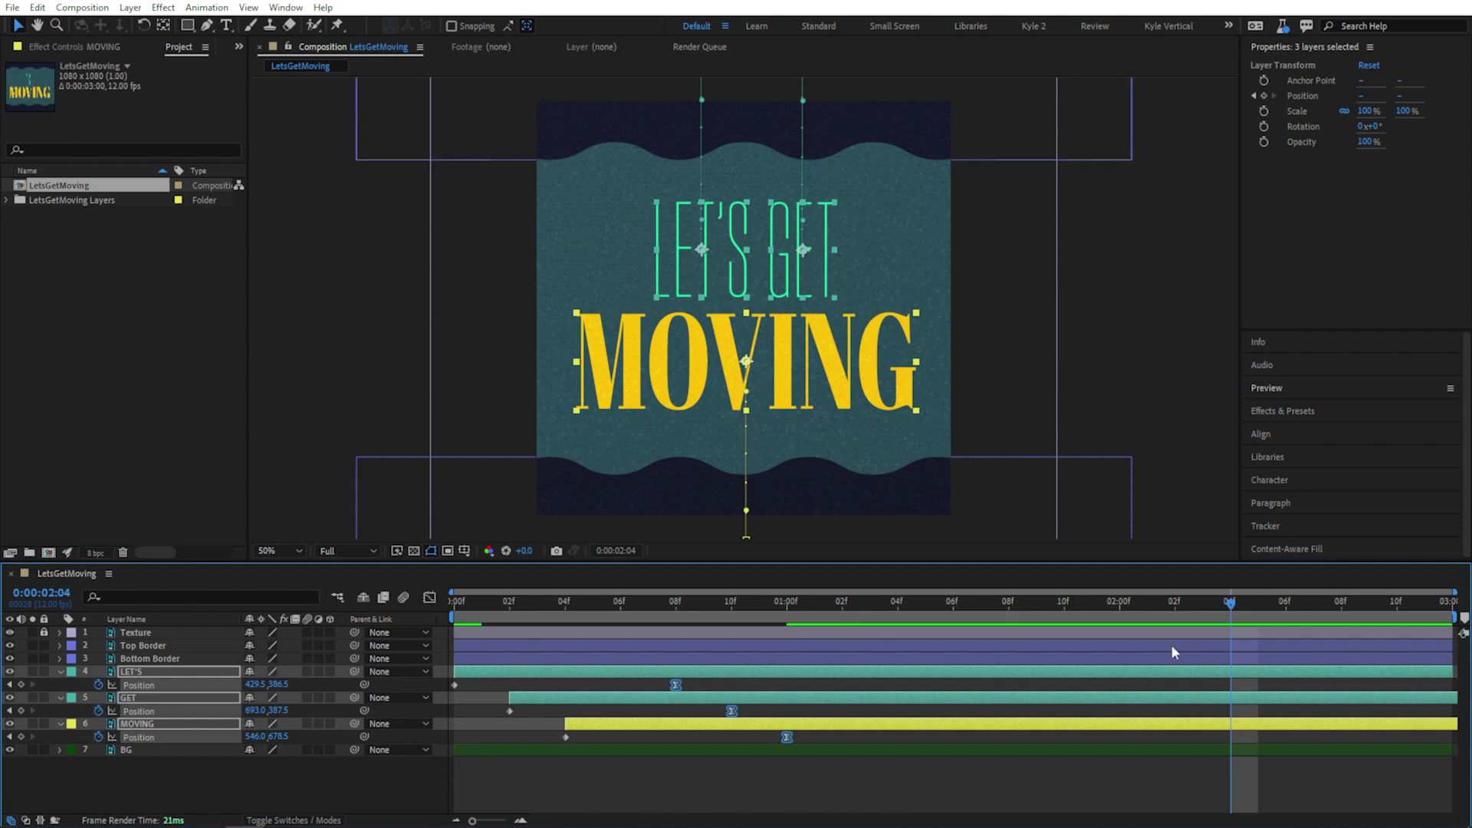
pyautogui.press('space')
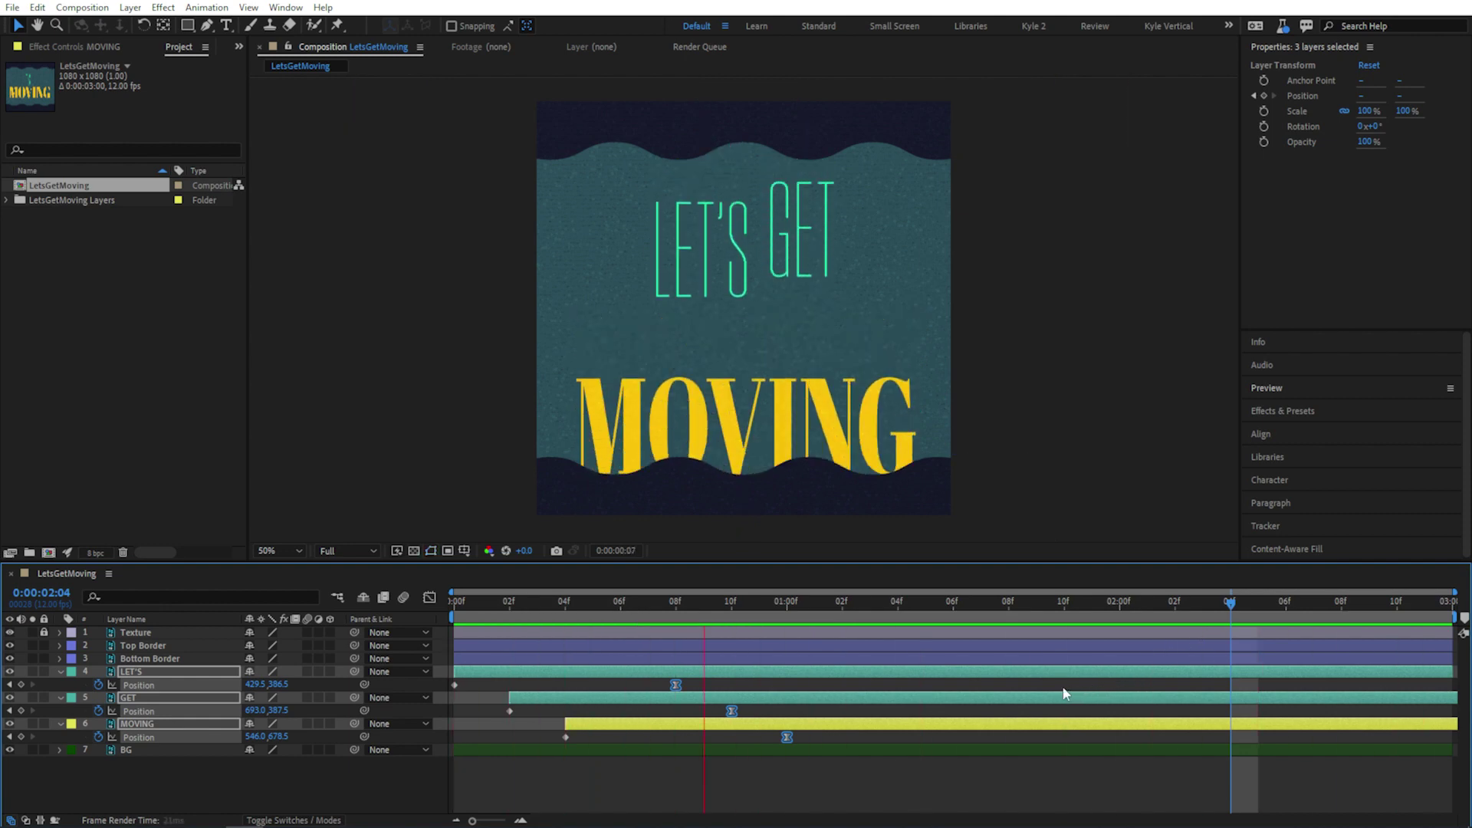
pyautogui.press('space')
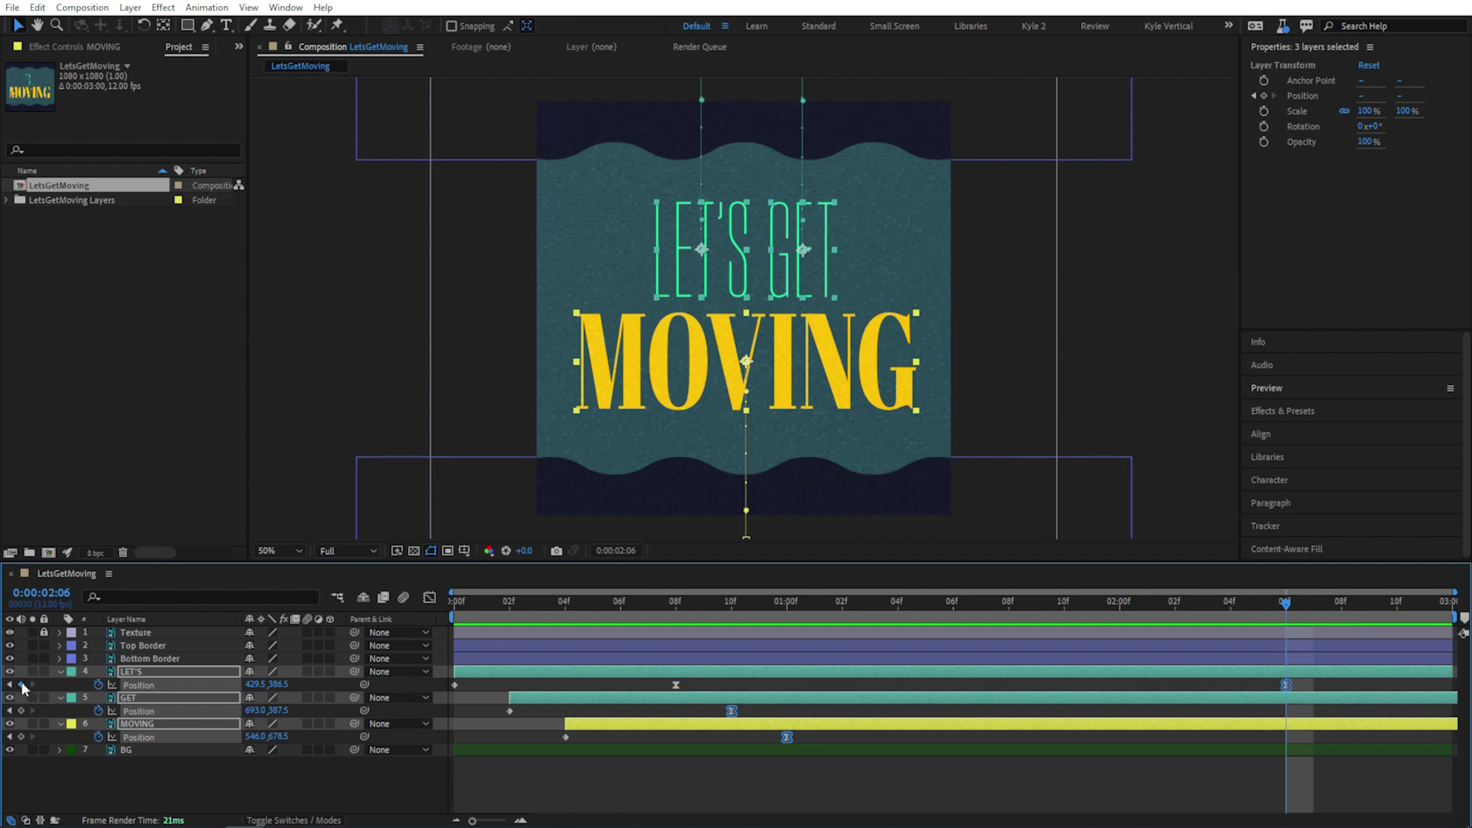
# - Finish adding holding Position keyframes at 0:00:02:06 and move MOVING off the canvas's right side to X 1614 at 0:00:02:11
pyautogui.click(21, 735)
pyautogui.press('space')
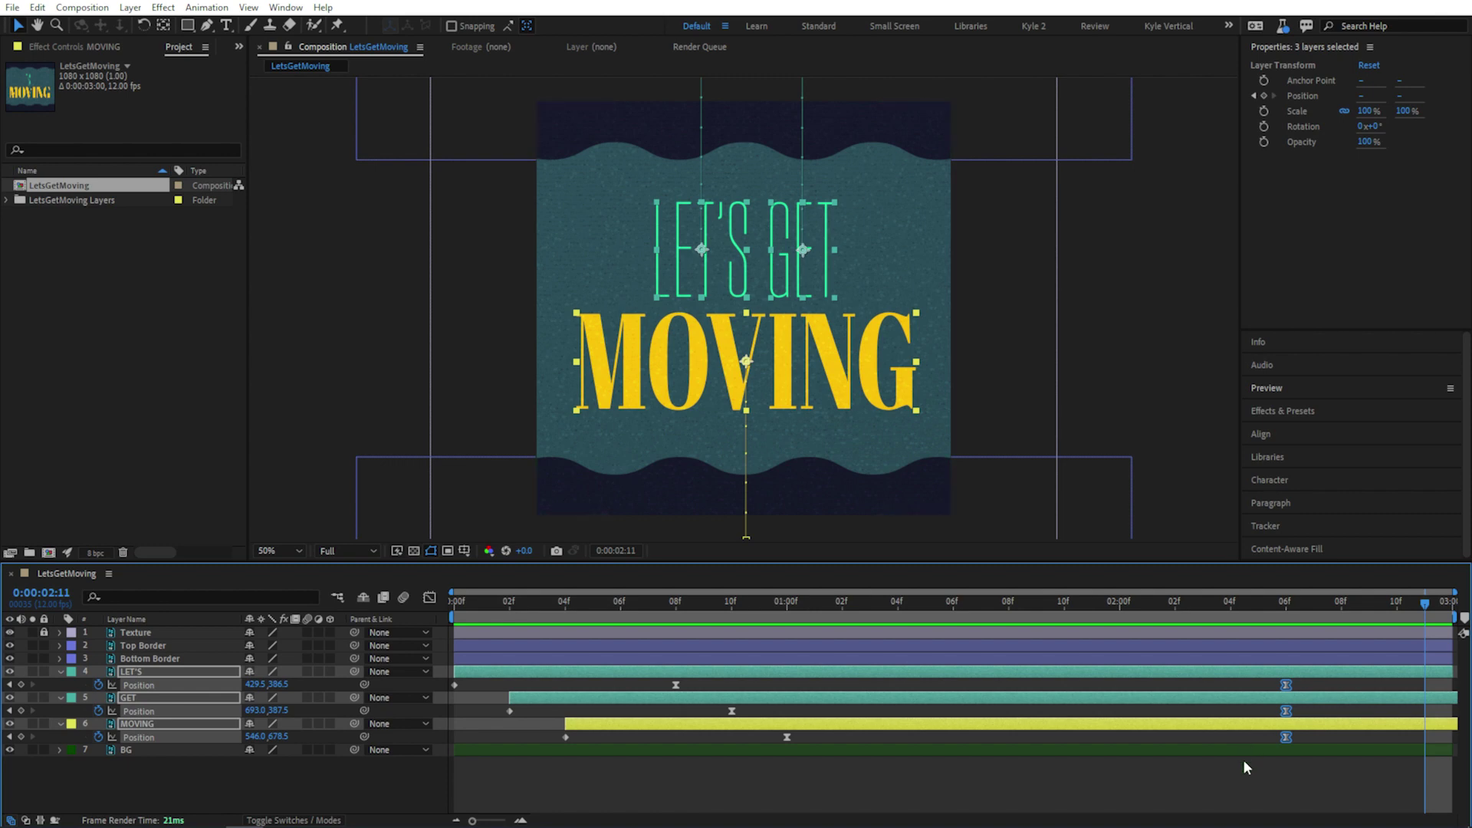
pyautogui.click(1244, 758)
pyautogui.click(1249, 724)
pyautogui.moveTo(799, 398); pyautogui.dragTo(1156, 388)
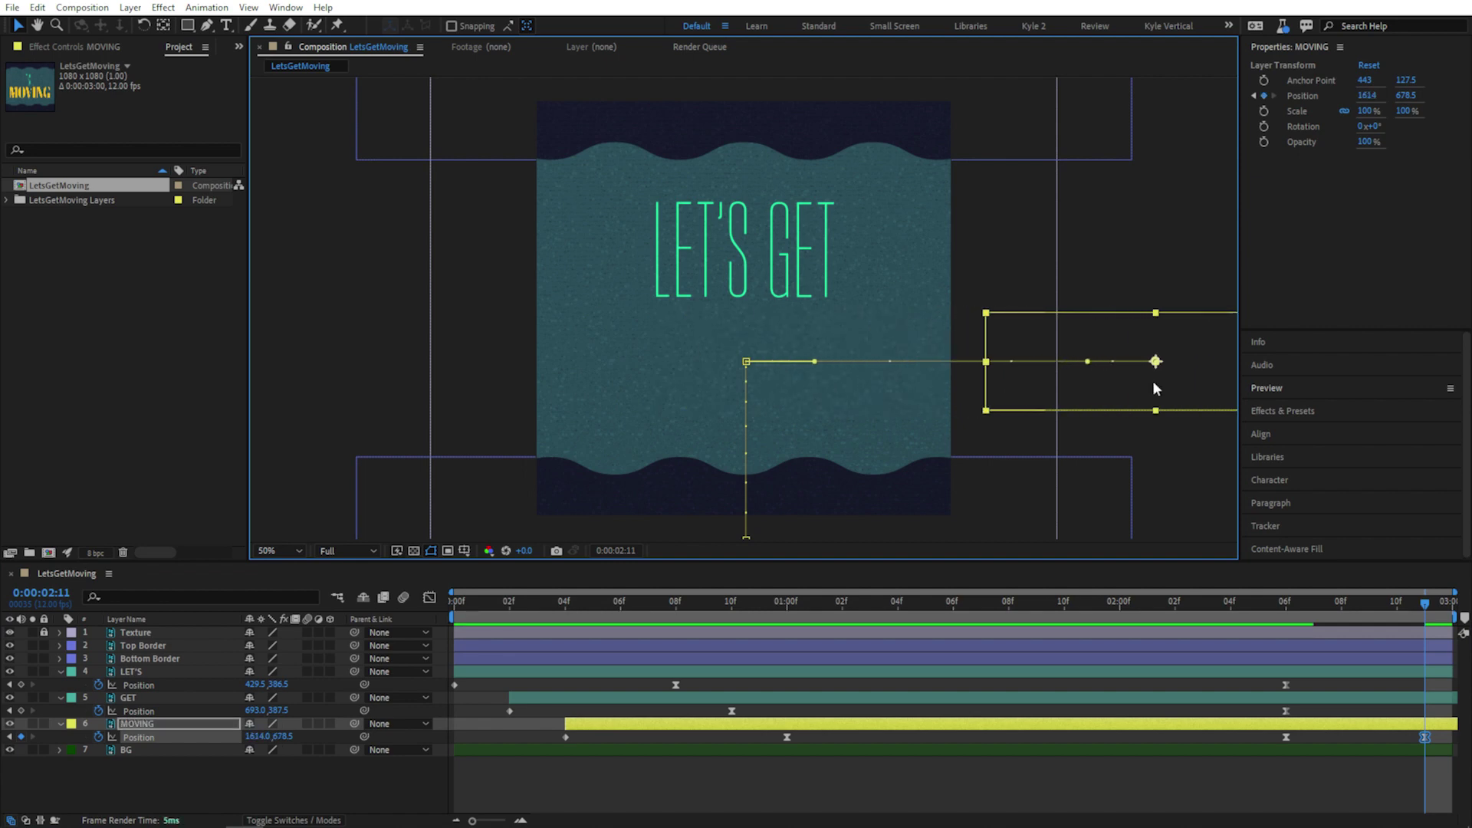
# - Move LET'S and GET together off the canvas's left side at 0:00:02:11, with GET at X -91, and preview the animation
pyautogui.click(707, 255)
pyautogui.keyDown('shift'); pyautogui.click(799, 240); pyautogui.keyUp('shift')
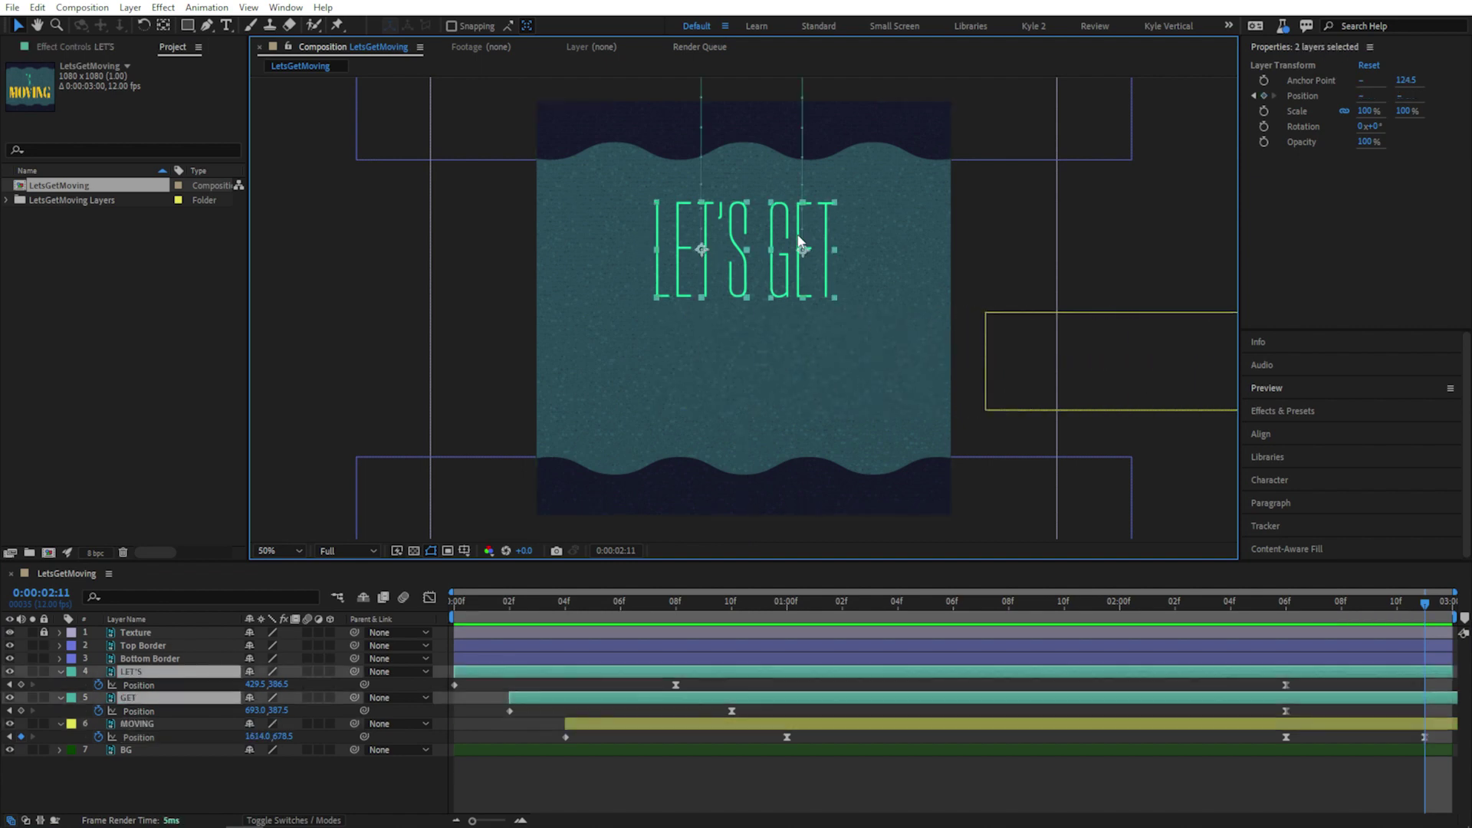
pyautogui.moveTo(788, 234); pyautogui.dragTo(481, 250)
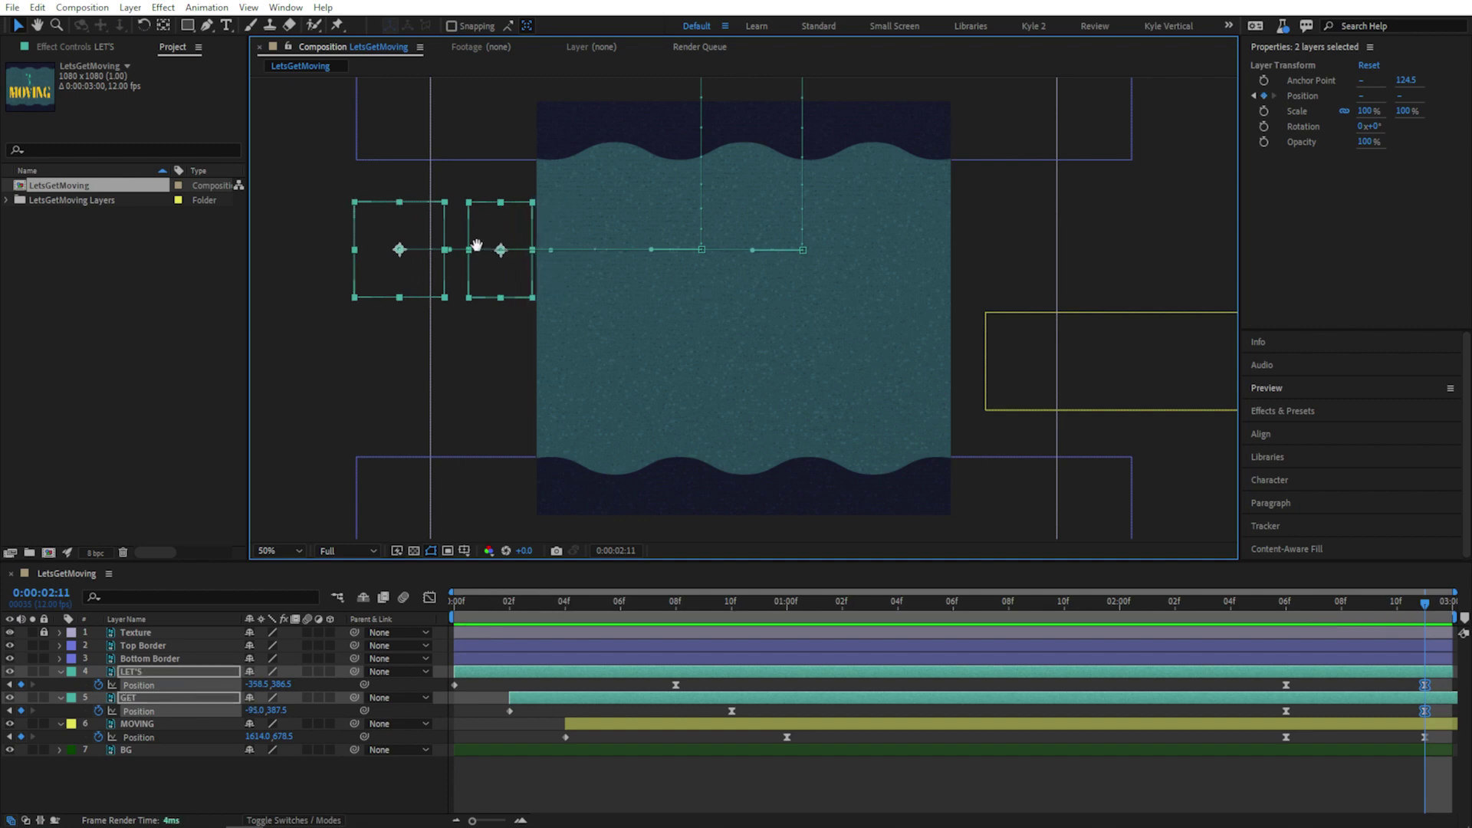
pyautogui.press('space')
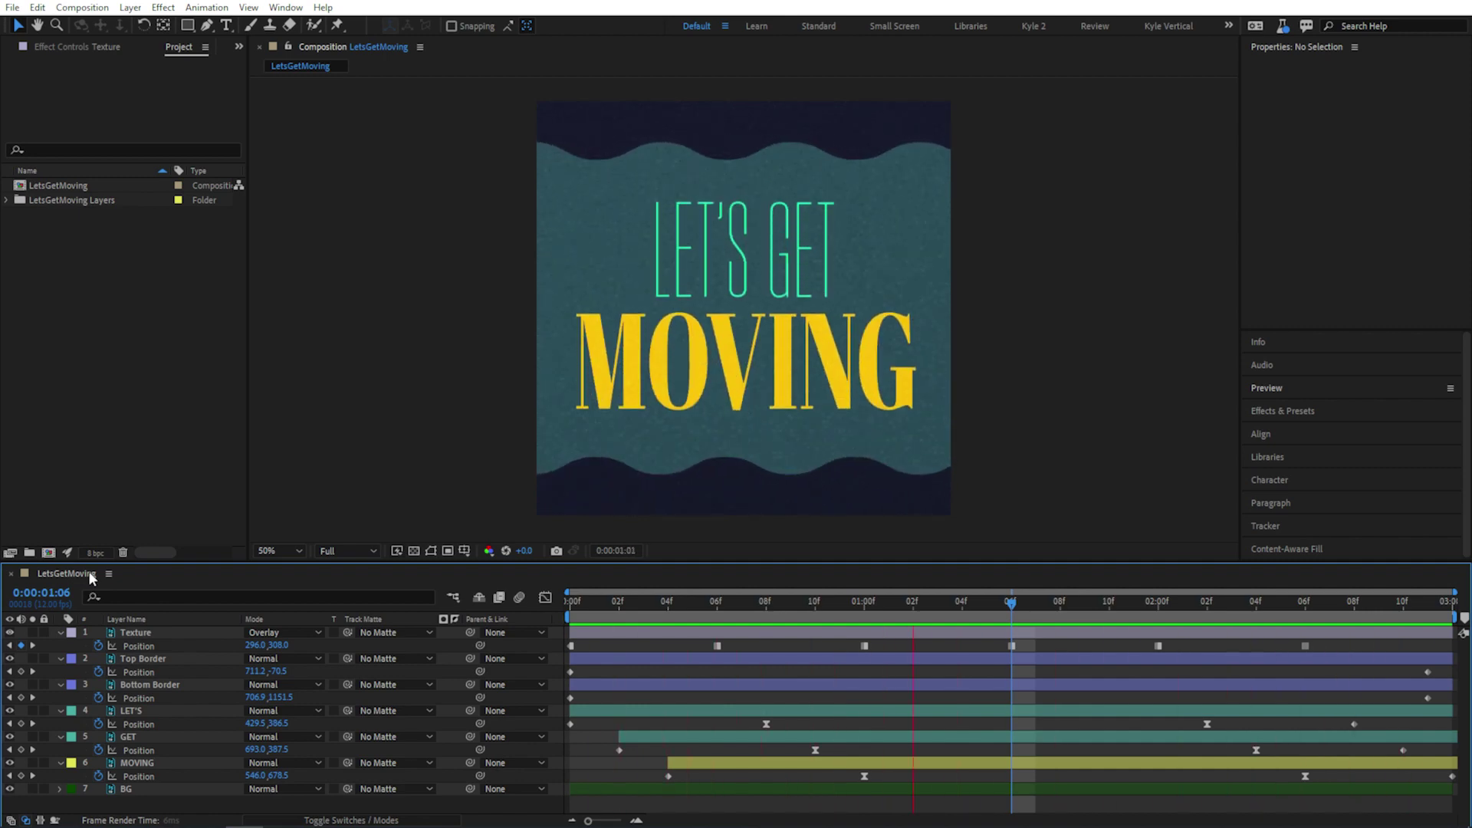
pyautogui.press('space')
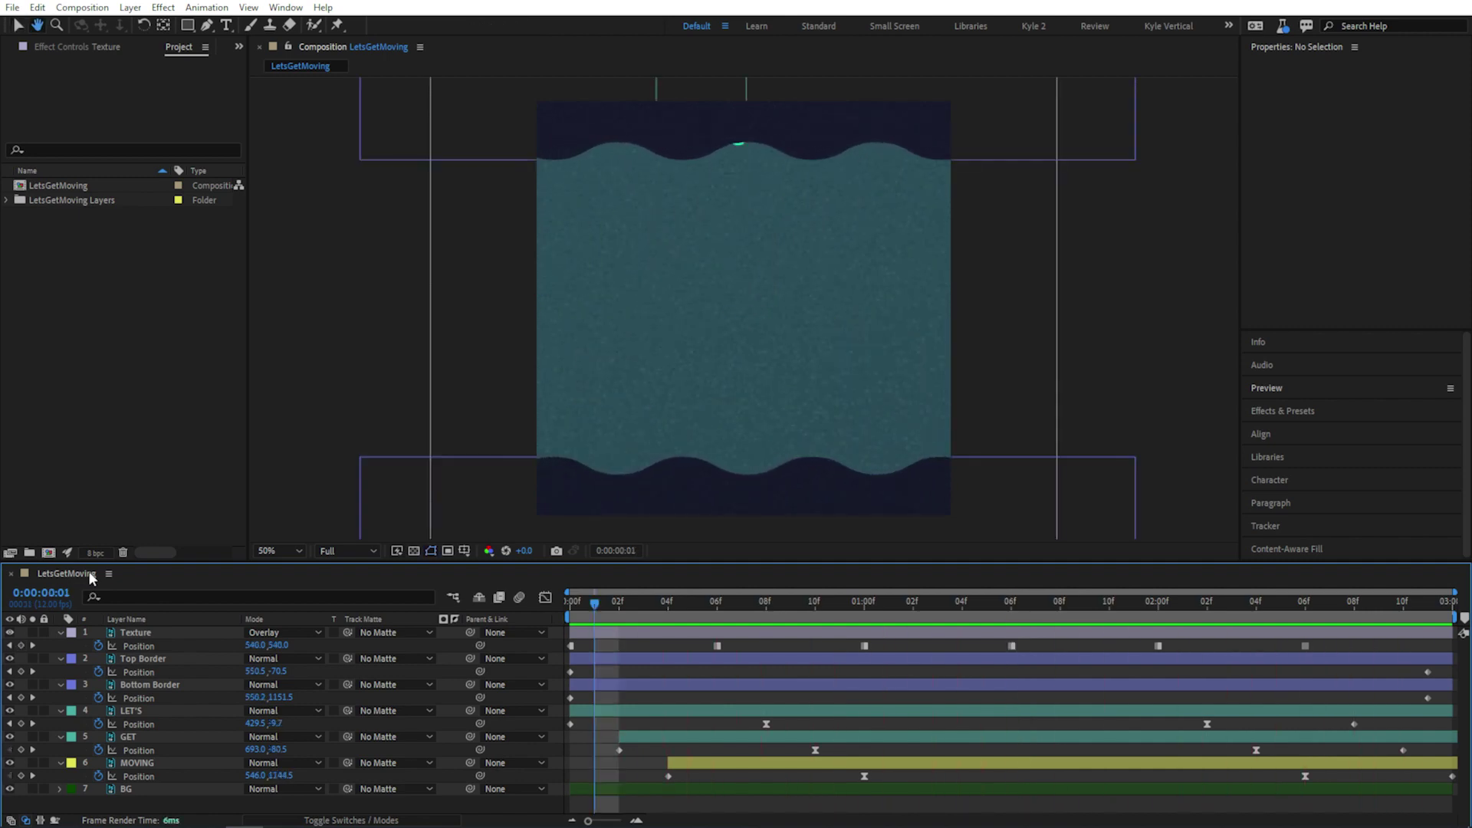
# - Add the LetsGetMoving composition to the render queue with the H.264 - Match Render Settings - 15 Mbps output module
pyautogui.click(96, 10)
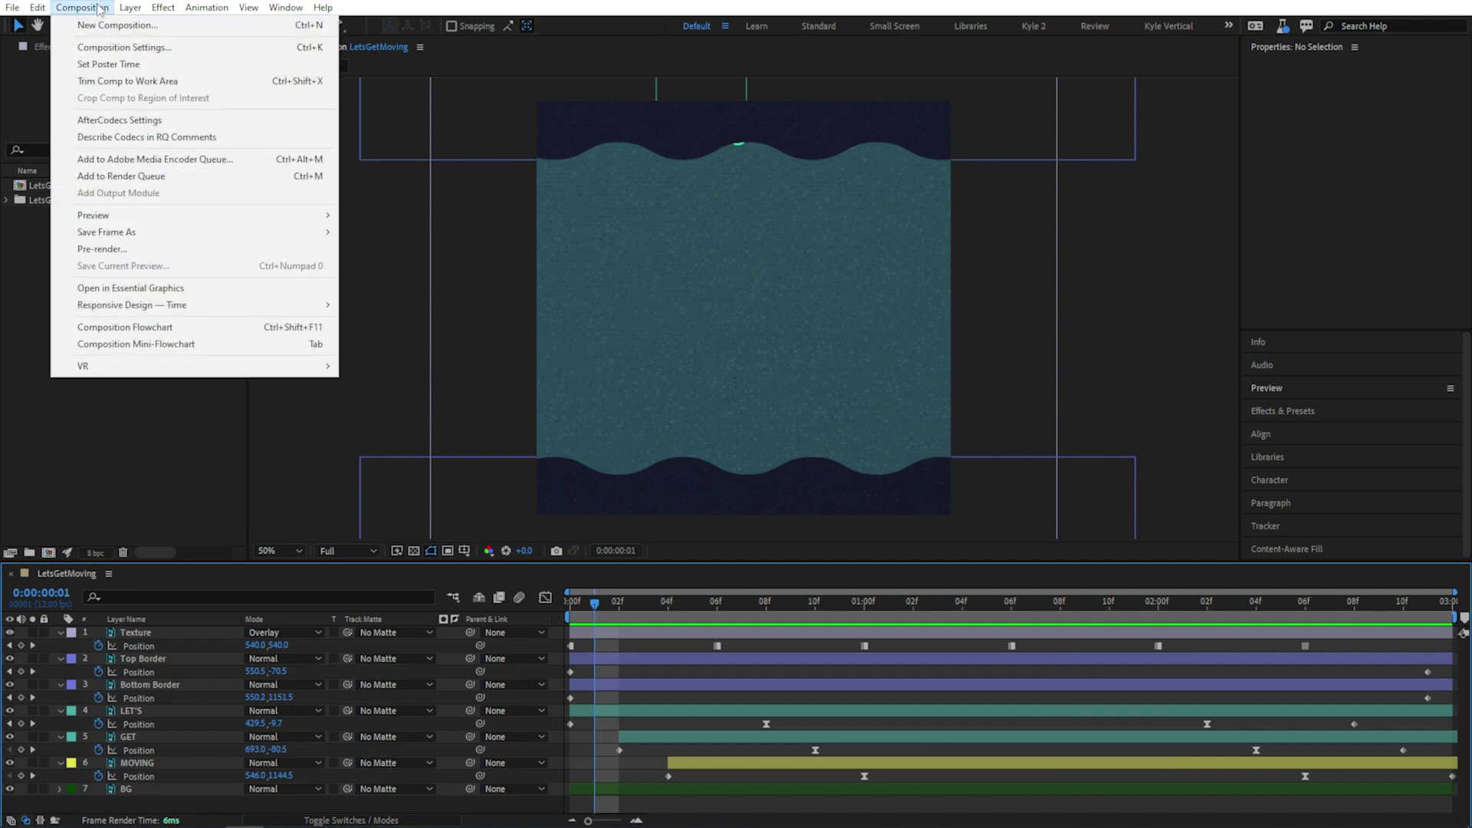
pyautogui.click(153, 176)
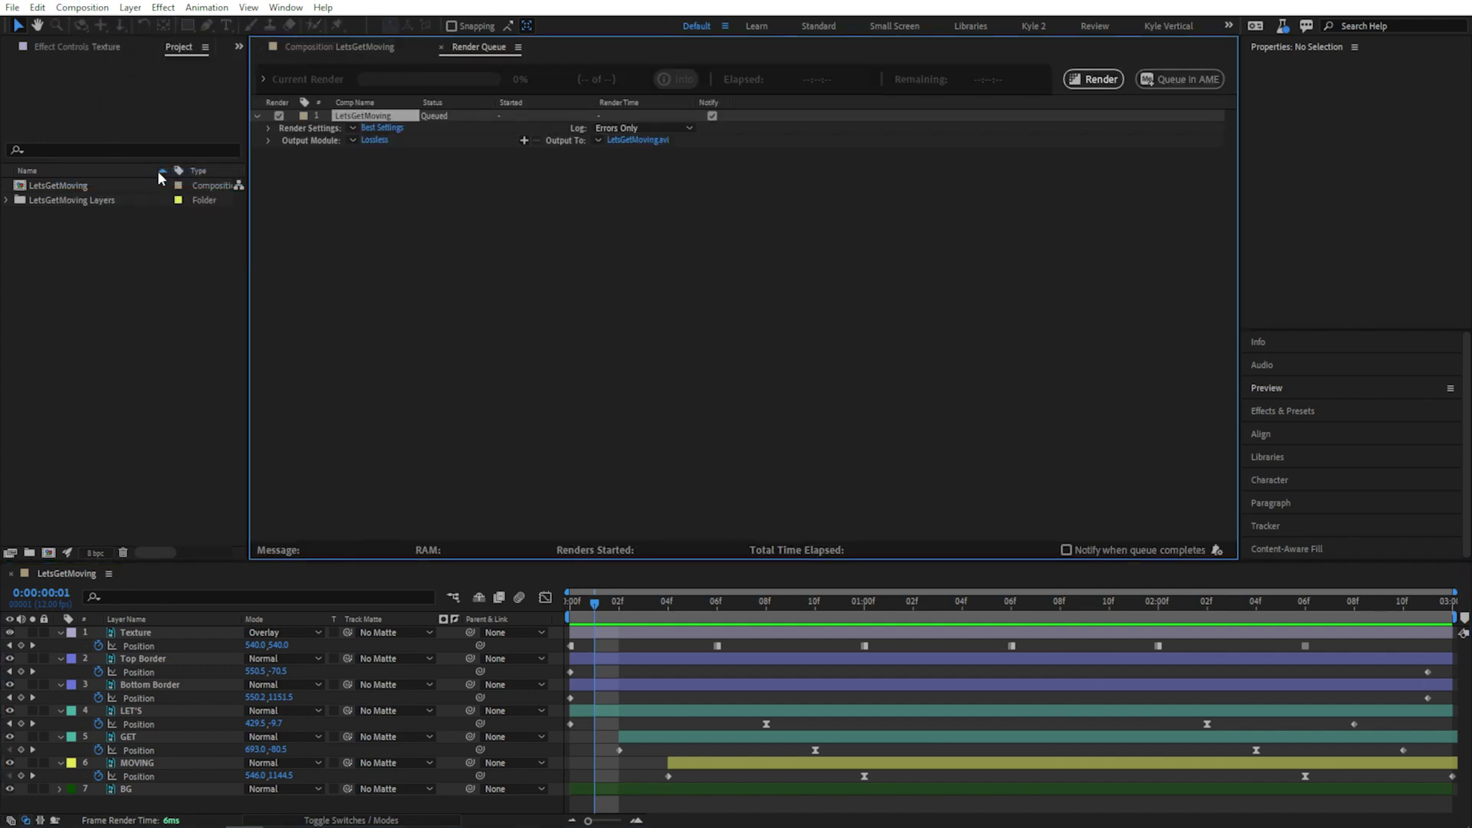
pyautogui.click(350, 141)
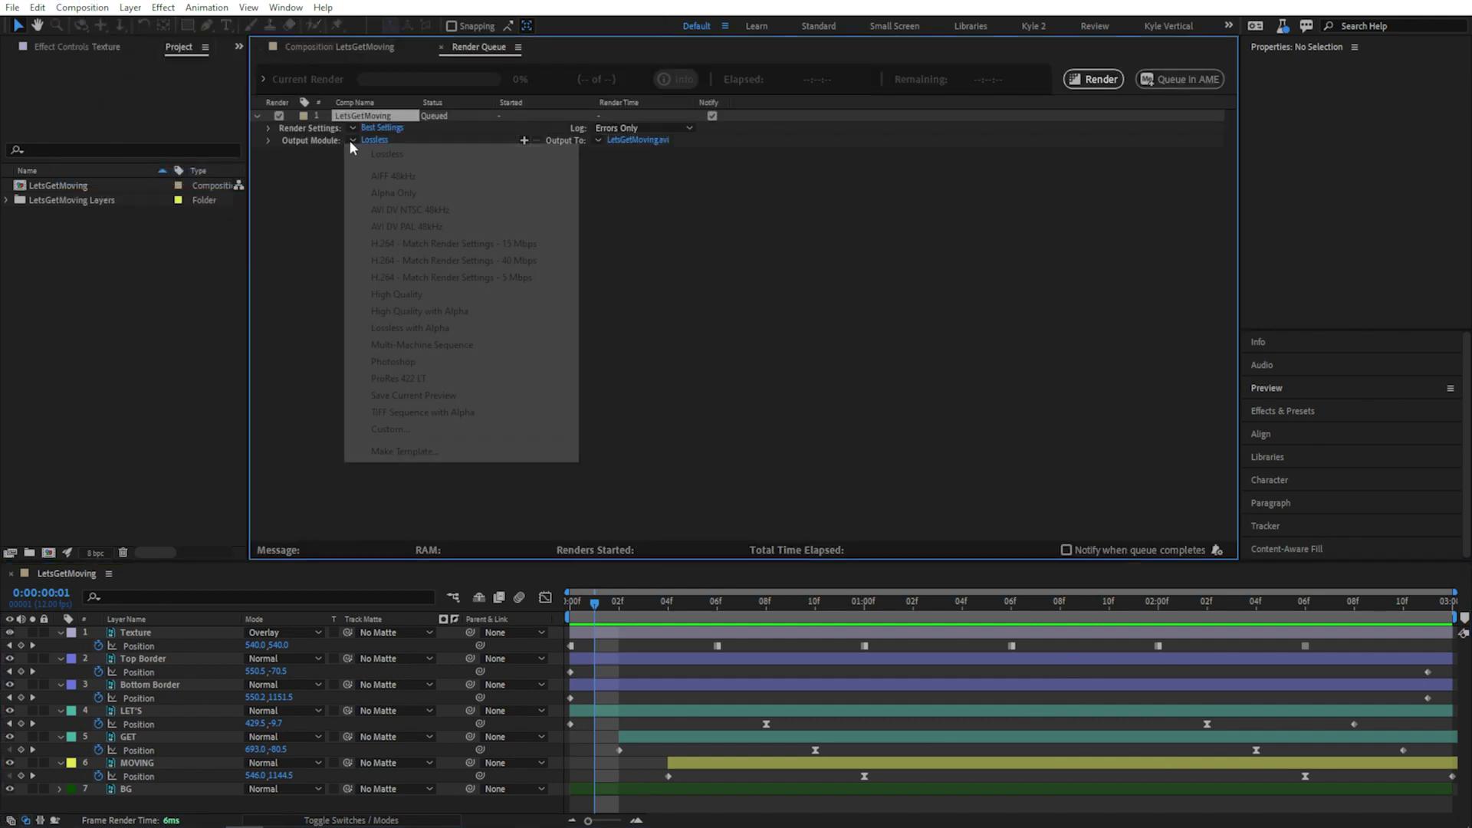
pyautogui.click(391, 244)
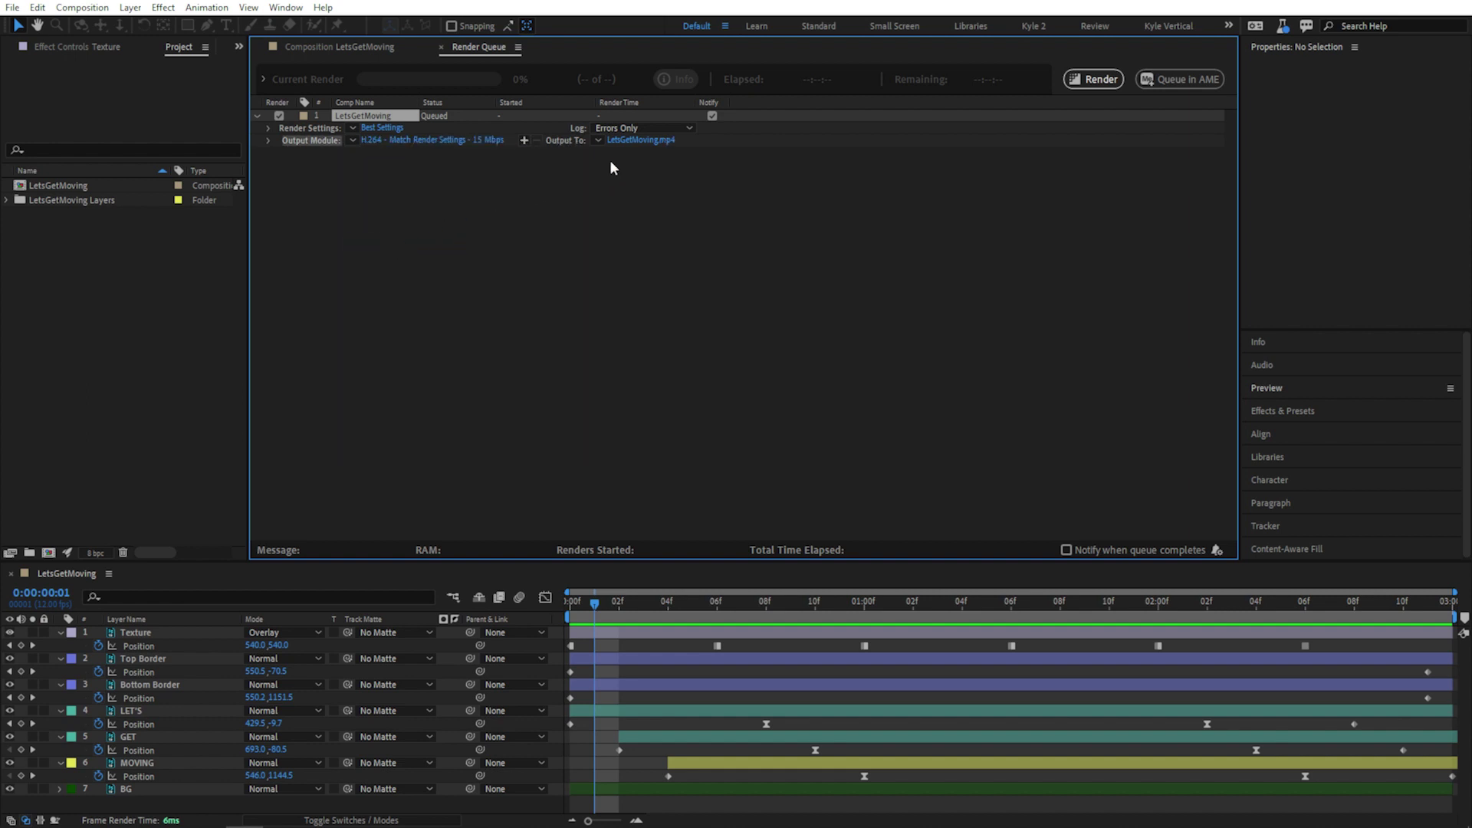
# - Save the output destination as LetsGetMoving.mp4 and start the render
pyautogui.click(617, 141)
pyautogui.press('Return')
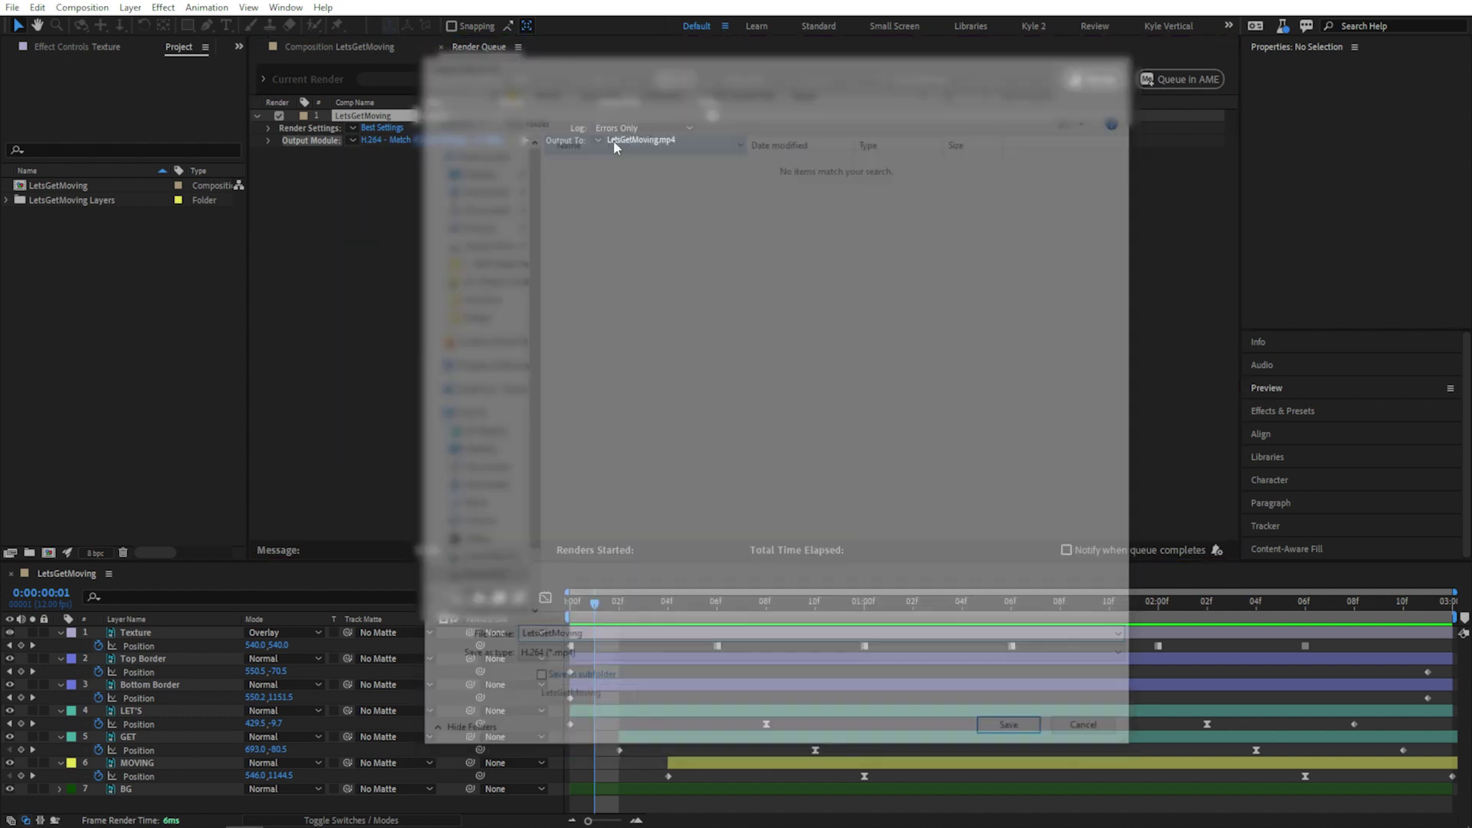
pyautogui.click(1092, 79)
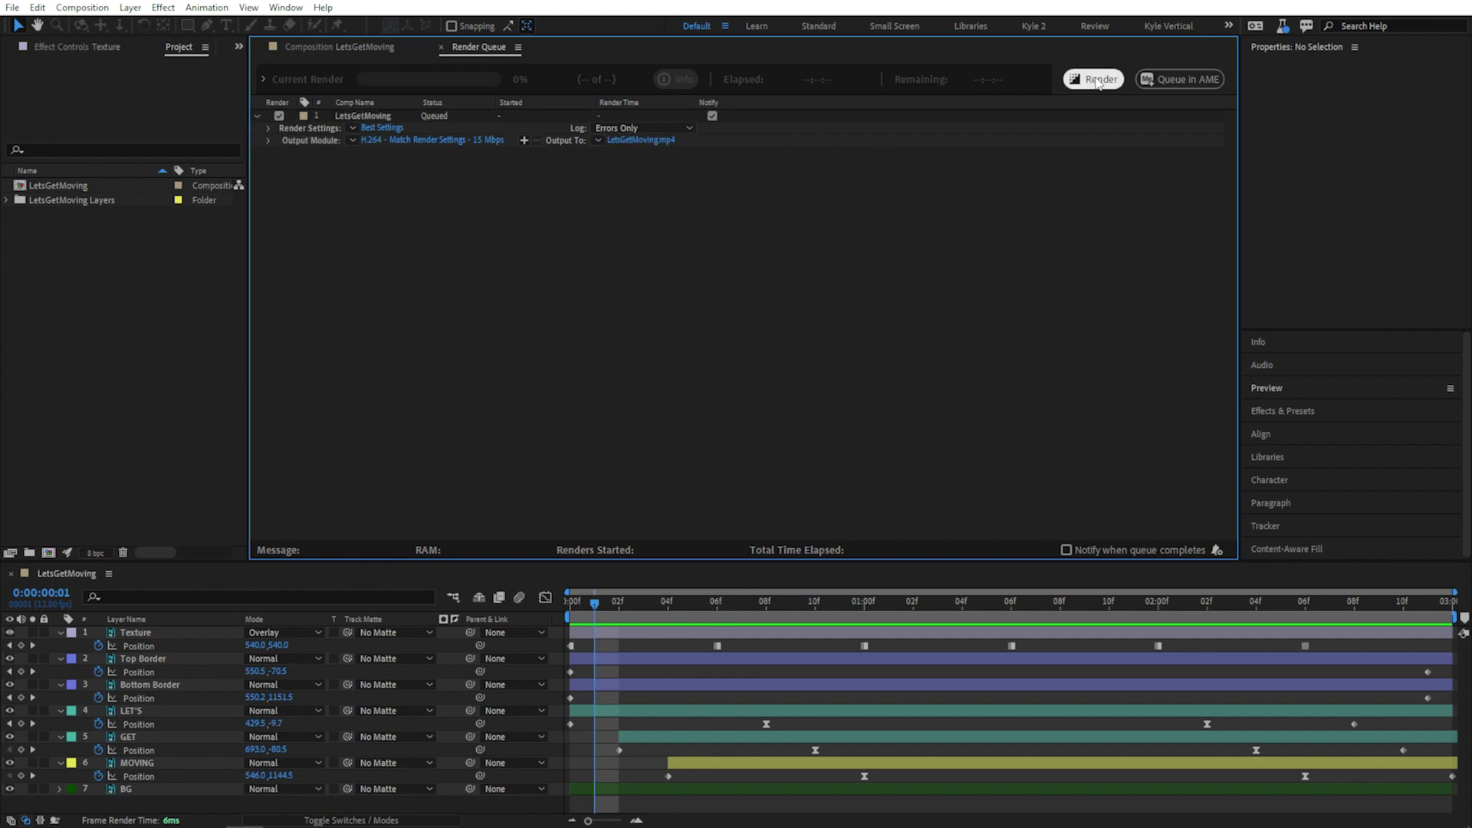